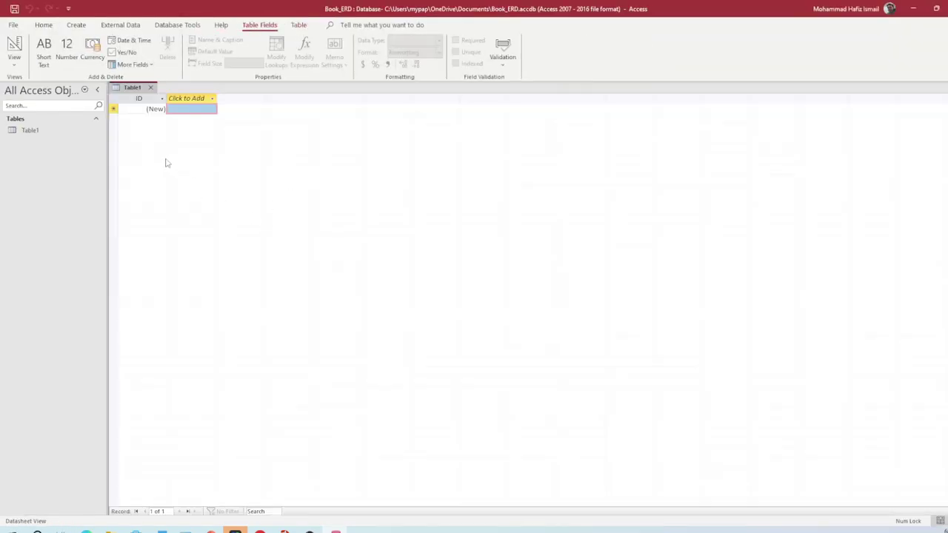
Switch Table1 to Design View, saving the table under the name Publisher
{"action": "left_click", "coordinate": [29, 130]}
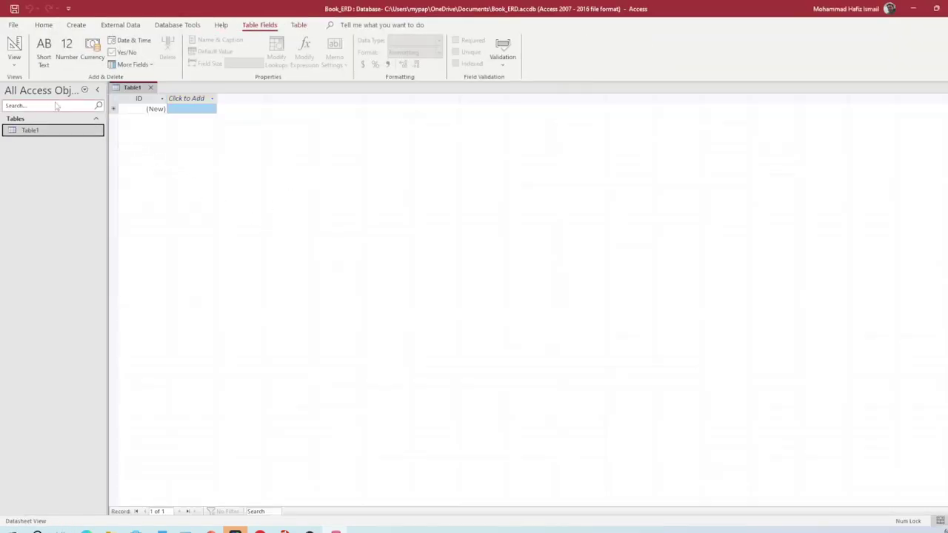
{"action": "left_click", "coordinate": [18, 61]}
{"action": "left_click", "coordinate": [37, 103]}
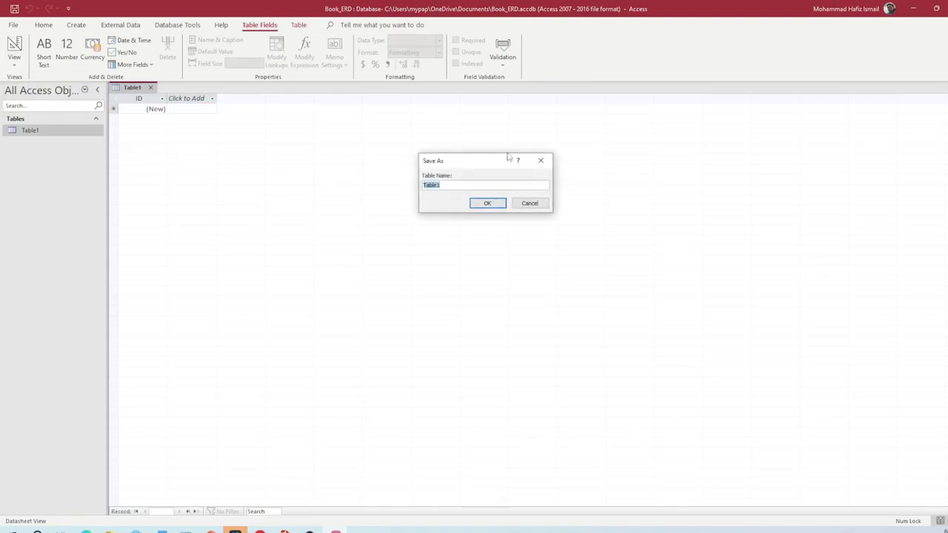
{"action": "type", "text": "Publisher"}
{"action": "key", "text": "Return"}
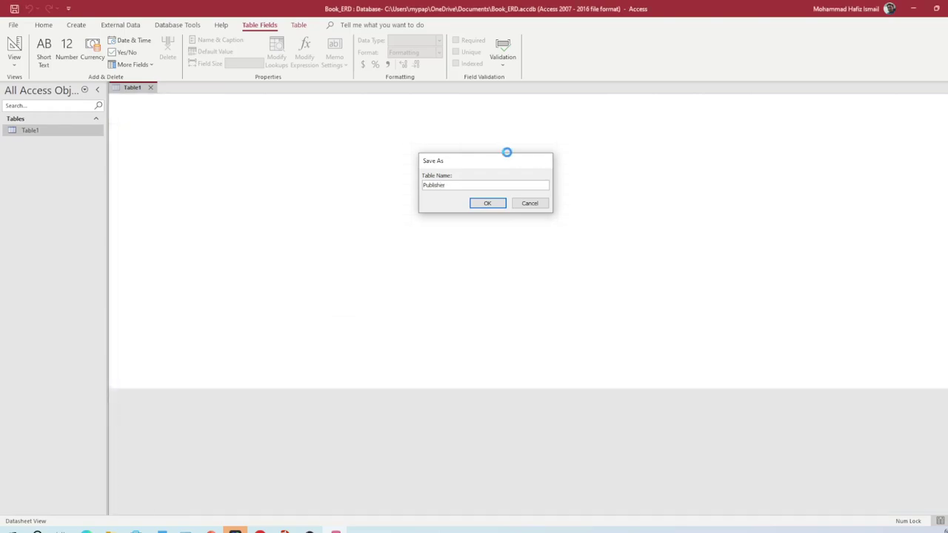
Add Short Text fields Publisher_Name, Publisher_Email, Publisher_Phone, Publisher_Address and Publisher_Nationality below the ID field
{"action": "left_click", "coordinate": [145, 118]}
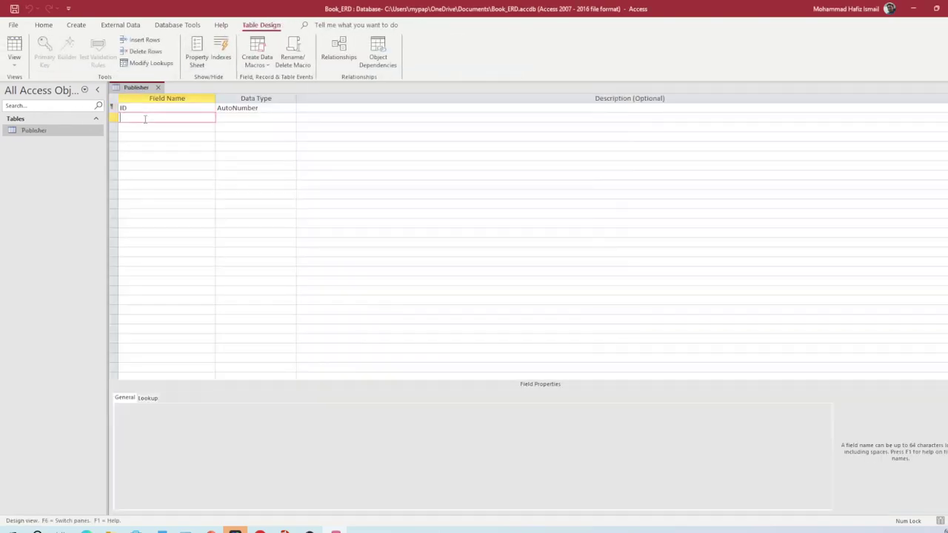
{"action": "type", "text": "Publisher_Name"}
{"action": "key", "text": "Tab"}
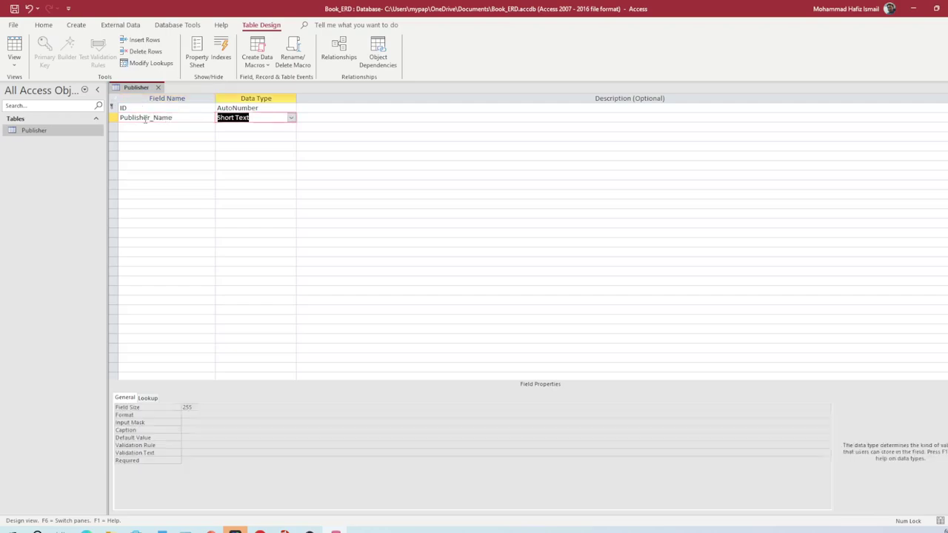
{"action": "key", "text": "Tab"}
{"action": "key", "text": "Tab"}
{"action": "type", "text": "Publisher_Email"}
{"action": "key", "text": "Tab"}
{"action": "key", "text": "Tab"}
{"action": "key", "text": "Tab"}
{"action": "type", "text": "Publisher_Phone"}
{"action": "key", "text": "Tab"}
{"action": "key", "text": "Tab"}
{"action": "key", "text": "Tab"}
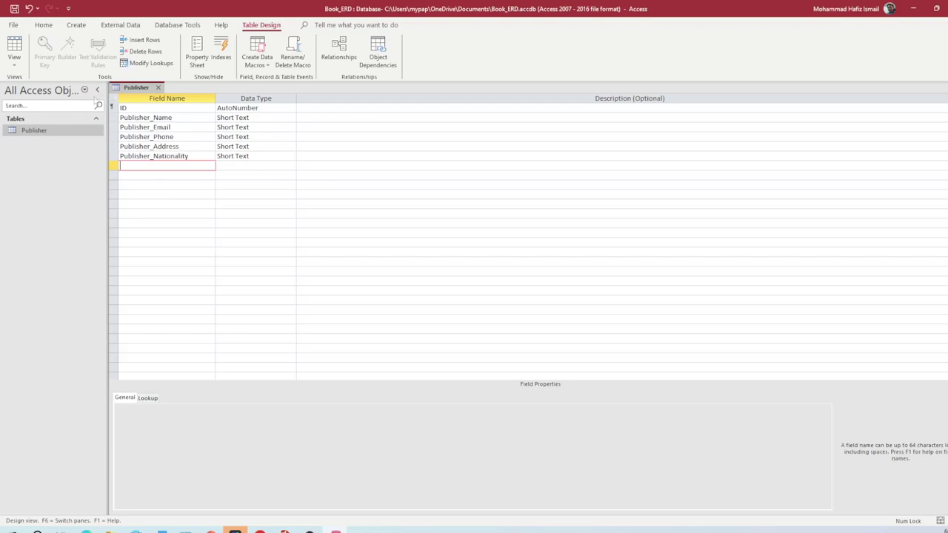
Close the Publisher table and save its design changes
{"action": "left_click", "coordinate": [14, 60]}
{"action": "left_click", "coordinate": [70, 160]}
{"action": "left_click", "coordinate": [158, 88]}
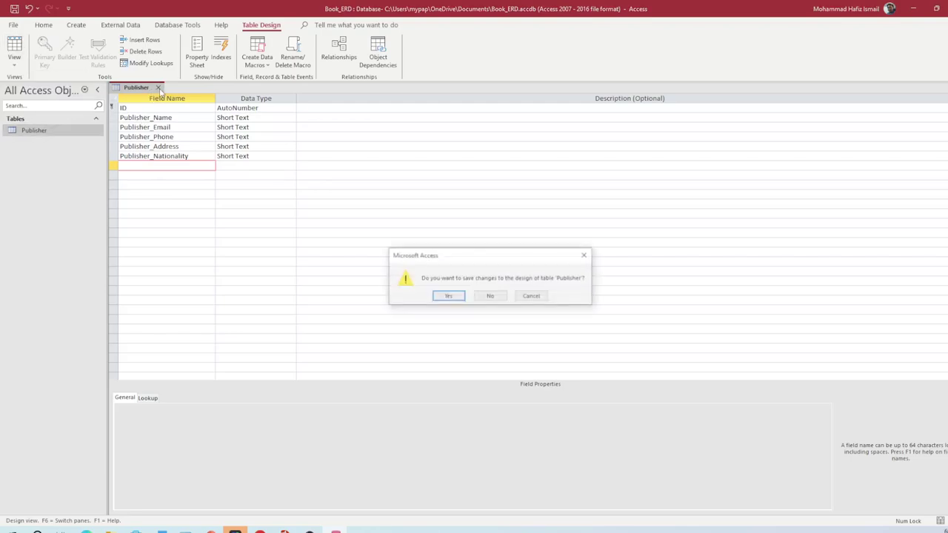
{"action": "left_click", "coordinate": [451, 295]}
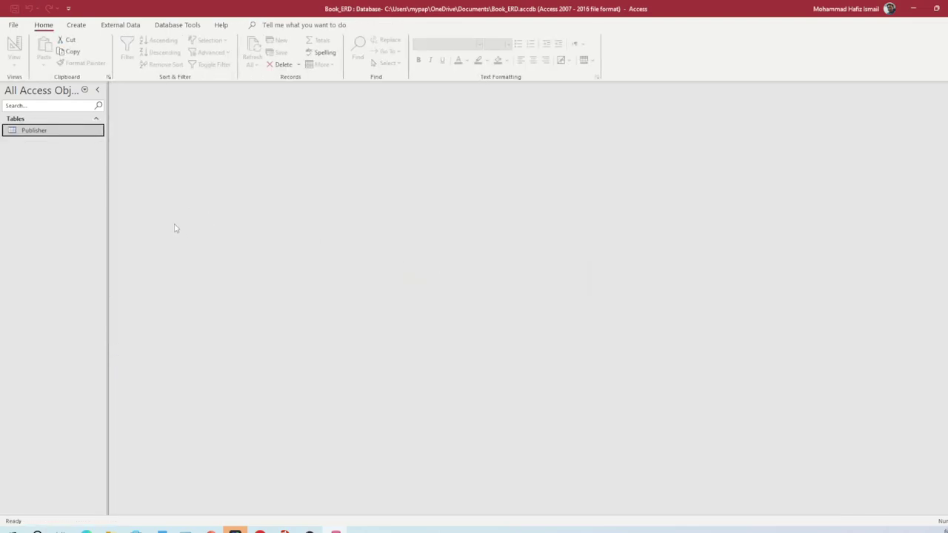
Create a new table and switch it to Design View, saving it under the name Author
{"action": "left_click", "coordinate": [76, 25]}
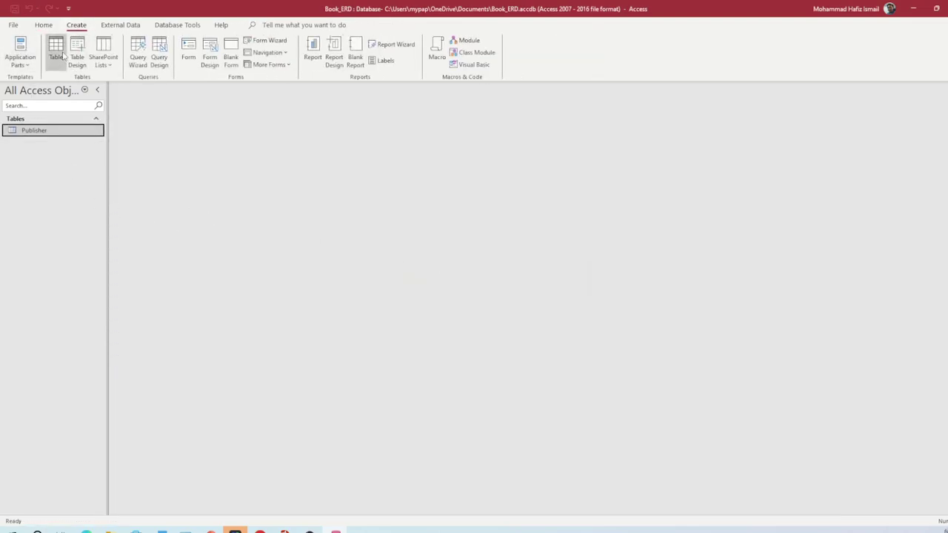
{"action": "left_click", "coordinate": [56, 50]}
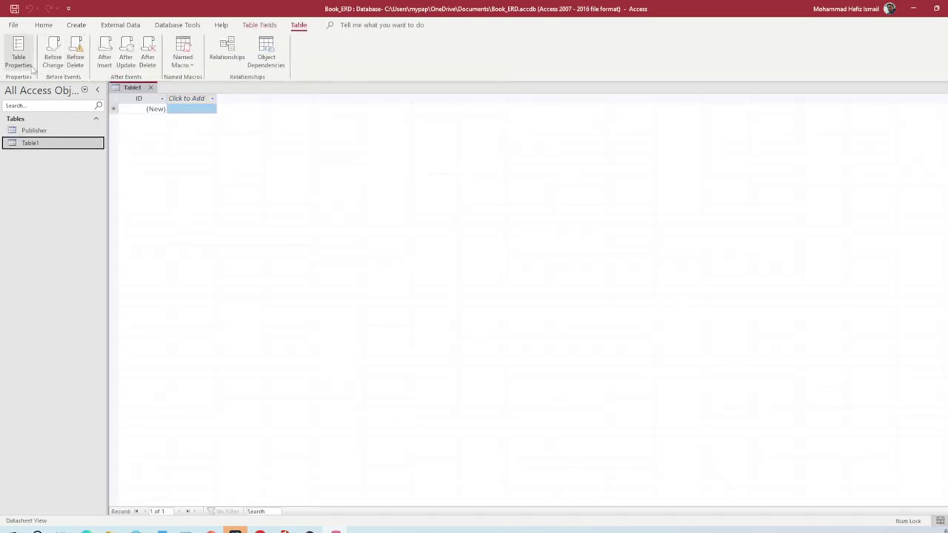
{"action": "left_click", "coordinate": [161, 131]}
{"action": "left_click", "coordinate": [101, 143]}
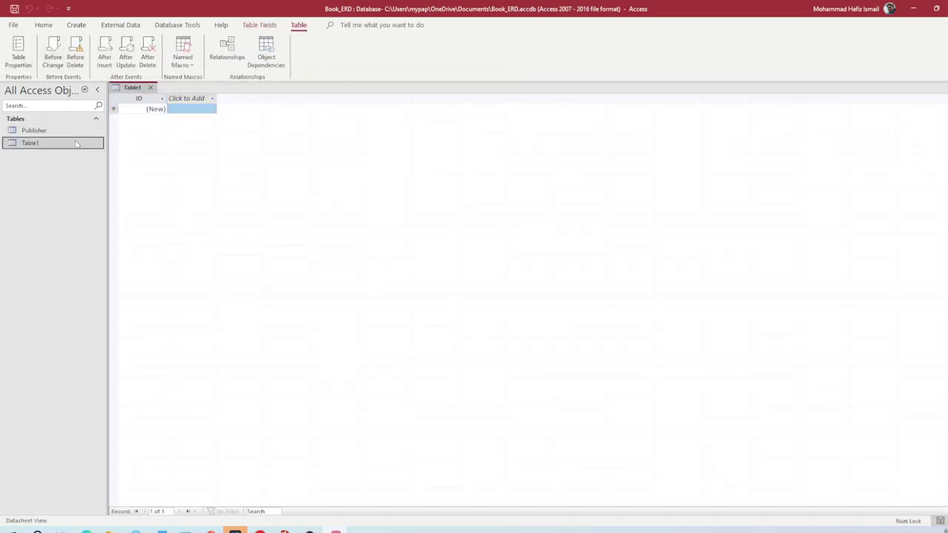
{"action": "left_click", "coordinate": [49, 26]}
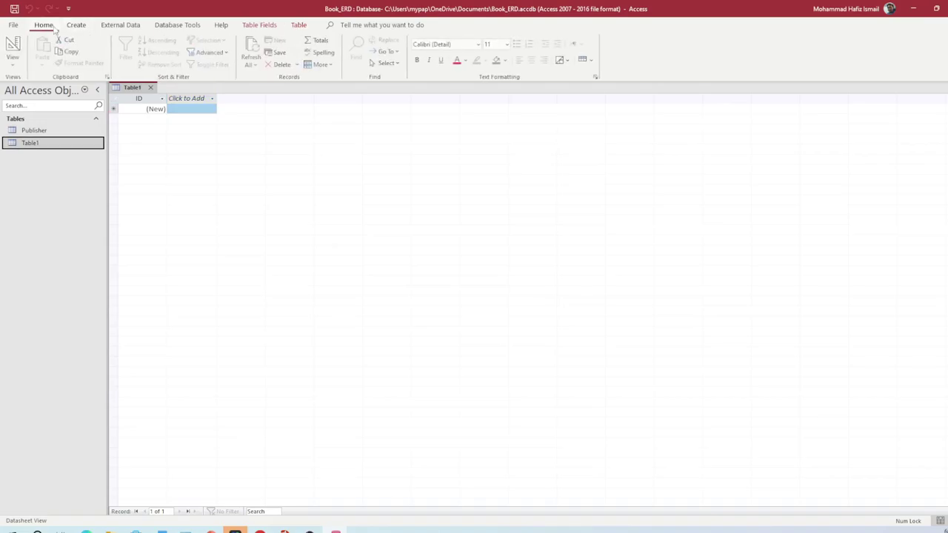
{"action": "left_click", "coordinate": [14, 61]}
{"action": "left_click", "coordinate": [37, 101]}
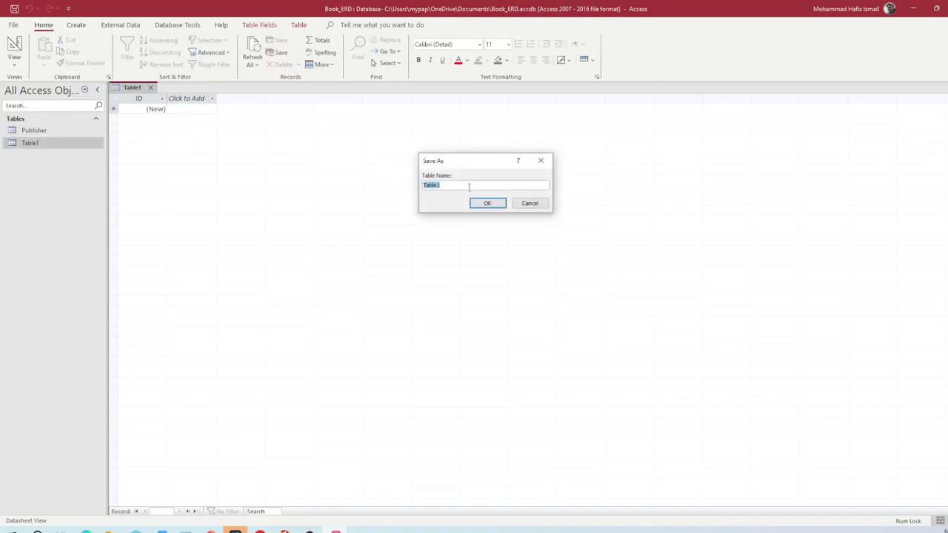
{"action": "type", "text": "Author"}
{"action": "key", "text": "Return"}
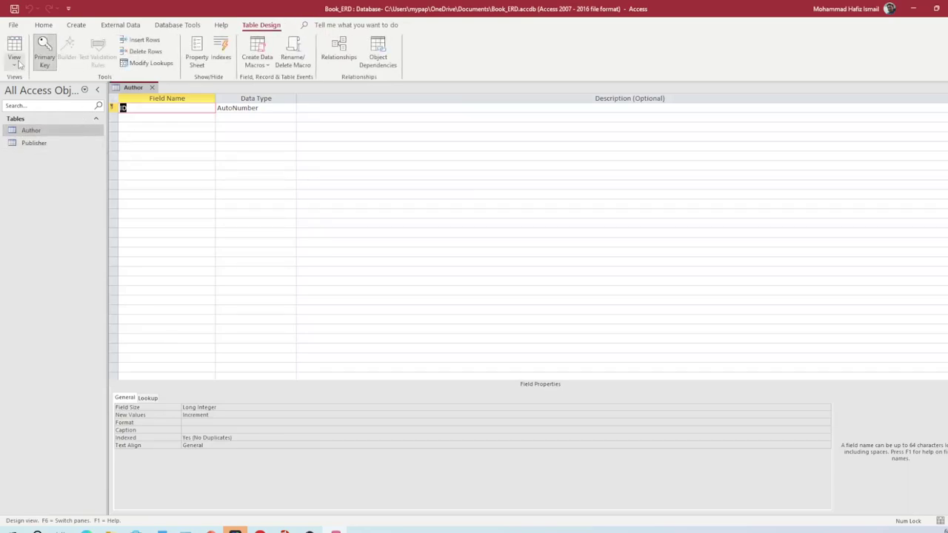
Add a Short Text field named Author_Name below the ID field of the Author table
{"action": "left_click", "coordinate": [18, 64]}
{"action": "left_click", "coordinate": [162, 108]}
{"action": "left_click", "coordinate": [150, 117]}
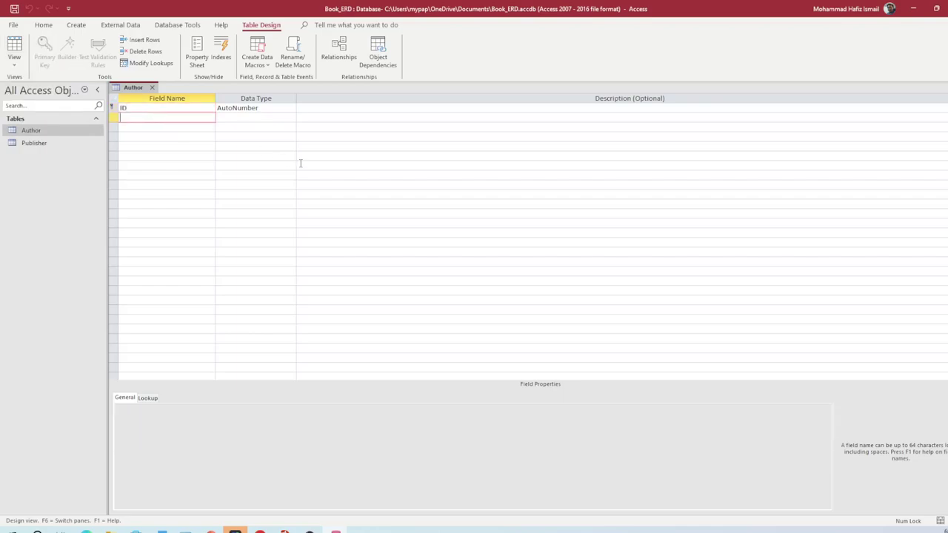
{"action": "type", "text": "Name"}
{"action": "key", "text": "Tab"}
{"action": "key", "text": "Return"}
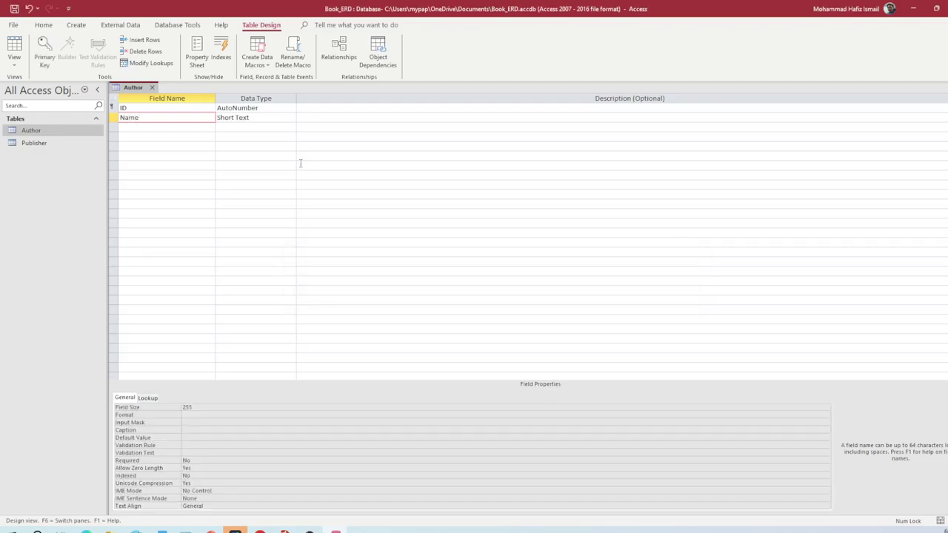
{"action": "key", "text": "shift+Home"}
{"action": "type", "text": "AUthor_Name"}
{"action": "key", "text": "Tab"}
{"action": "key", "text": "Tab"}
{"action": "key", "text": "Tab"}
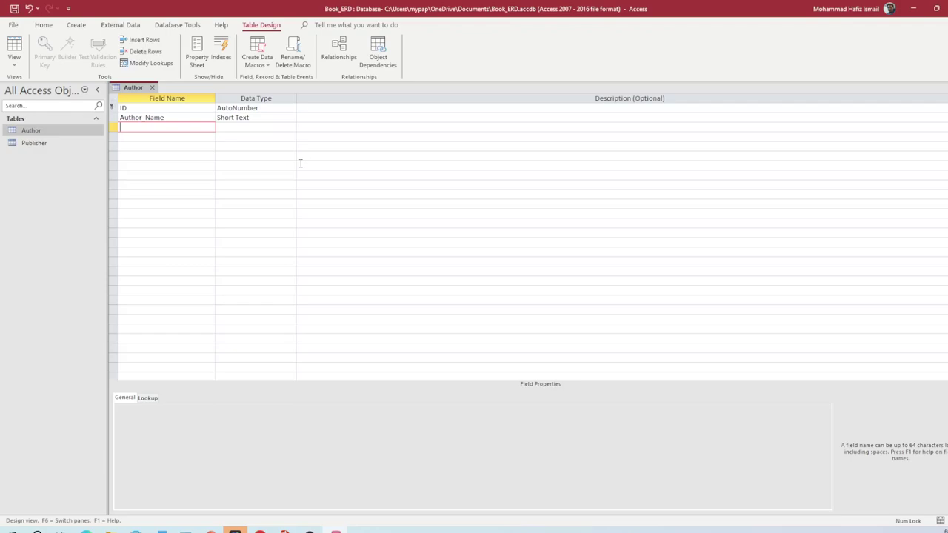
Add Short Text fields Author_Email and Author_Address to the Author table
{"action": "type", "text": "Author_Email"}
{"action": "key", "text": "Tab"}
{"action": "key", "text": "Tab"}
{"action": "key", "text": "Tab"}
{"action": "type", "text": "Author_Address"}
{"action": "key", "text": "Tab"}
{"action": "key", "text": "Tab"}
{"action": "key", "text": "Tab"}
Add Short Text fields Author_Mykad and Author_Mailing_Address to the Author table
{"action": "type", "text": "Author_Mykad"}
{"action": "key", "text": "Tab"}
{"action": "key", "text": "Tab"}
{"action": "key", "text": "Tab"}
{"action": "type", "text": "Author_Mailing_Address"}
{"action": "key", "text": "Tab"}
{"action": "key", "text": "Tab"}
{"action": "key", "text": "Tab"}
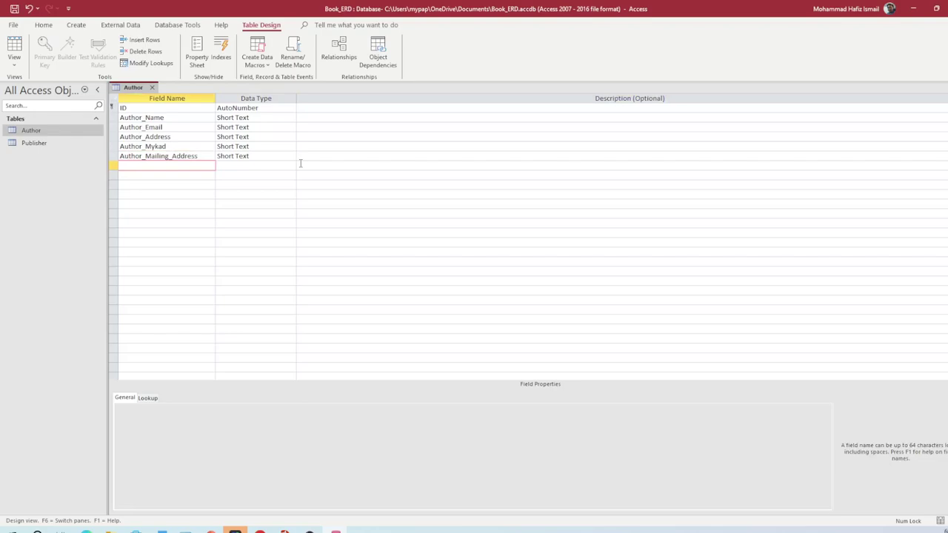
Add an Author_URL field to the Author table, keeping its data type as Short Text
{"action": "type", "text": "Author_URL"}
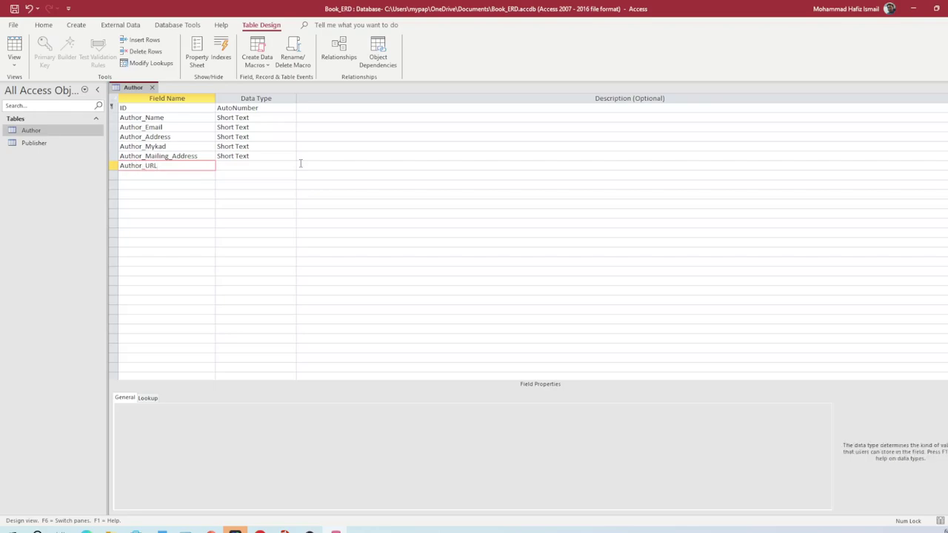
{"action": "key", "text": "Tab"}
{"action": "left_click", "coordinate": [293, 168]}
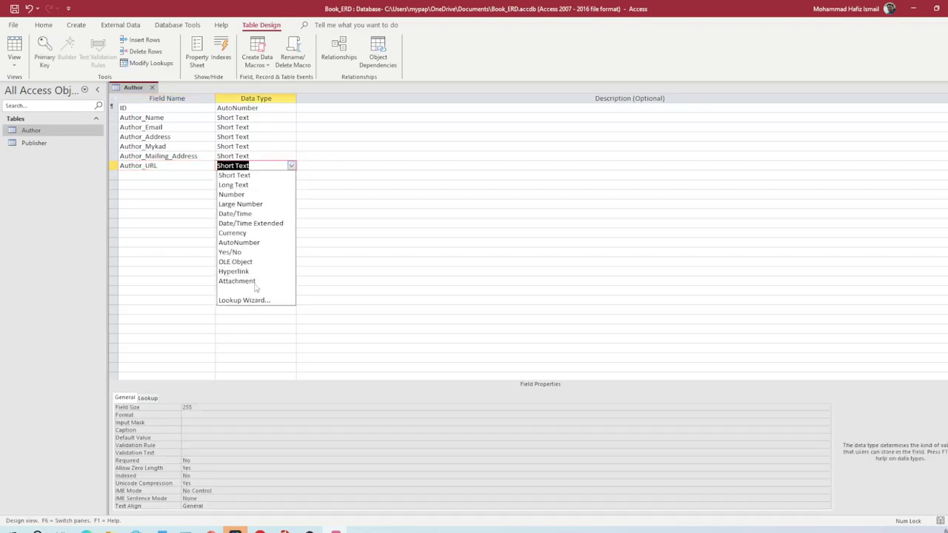
{"action": "left_click", "coordinate": [350, 168]}
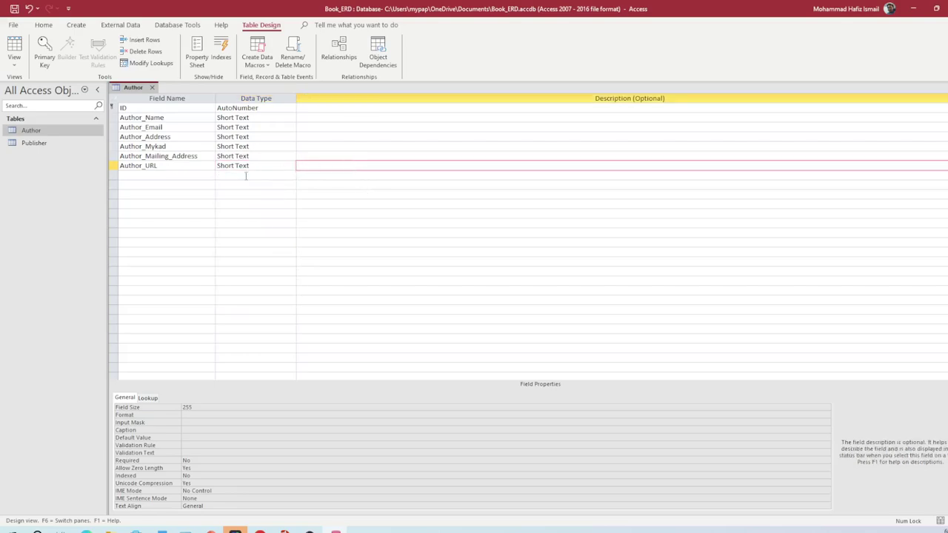
{"action": "left_click", "coordinate": [205, 177]}
{"action": "left_click", "coordinate": [197, 202]}
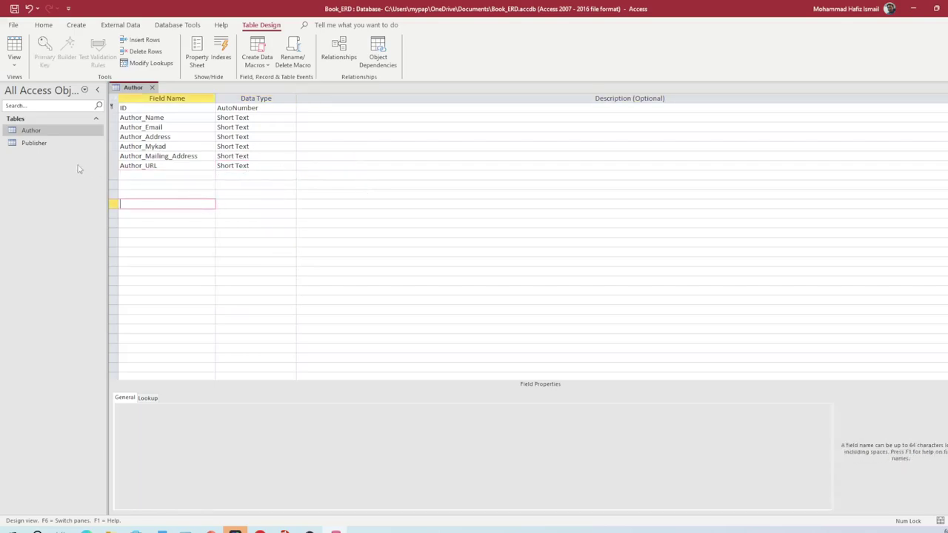
{"action": "left_click", "coordinate": [72, 27]}
{"action": "left_click", "coordinate": [78, 58]}
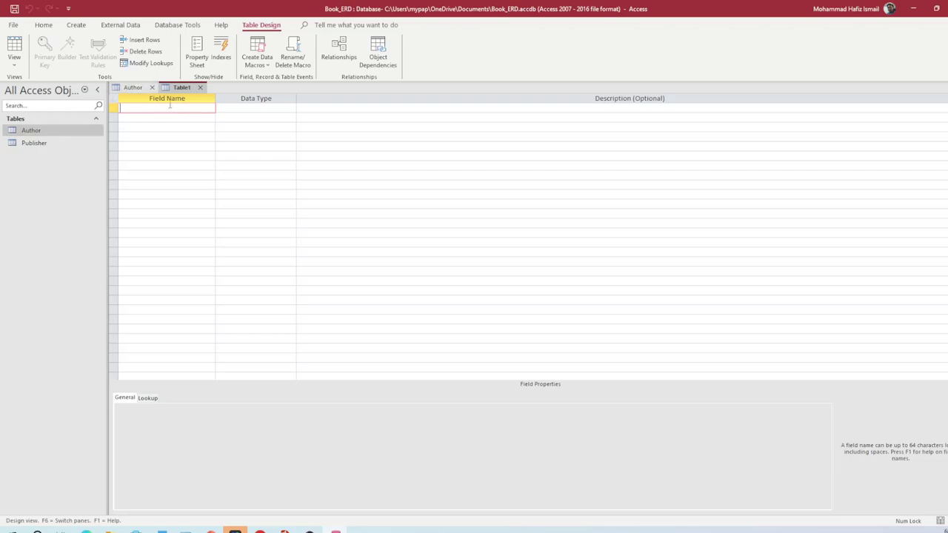
{"action": "left_click", "coordinate": [200, 87]}
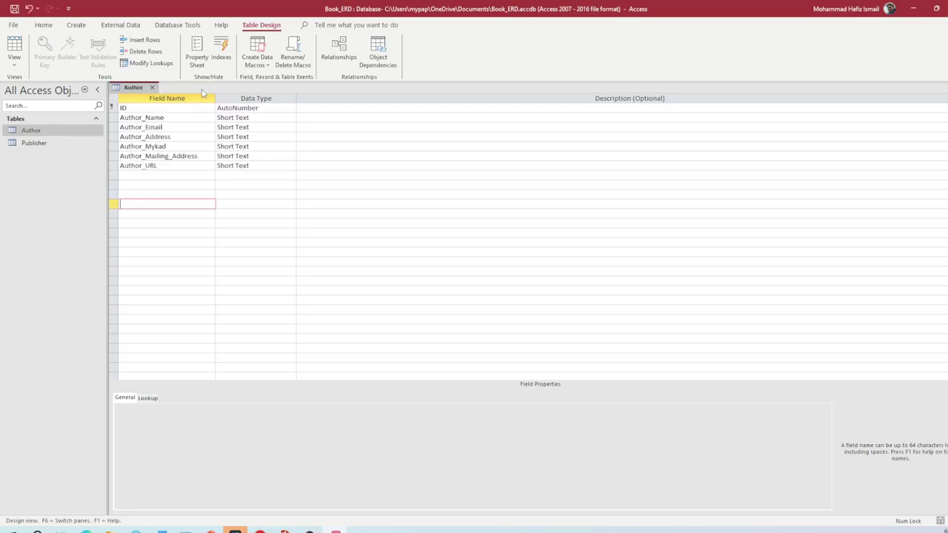
Create a new table and switch it to Design View, saving it under the name Book
{"action": "left_click", "coordinate": [77, 26]}
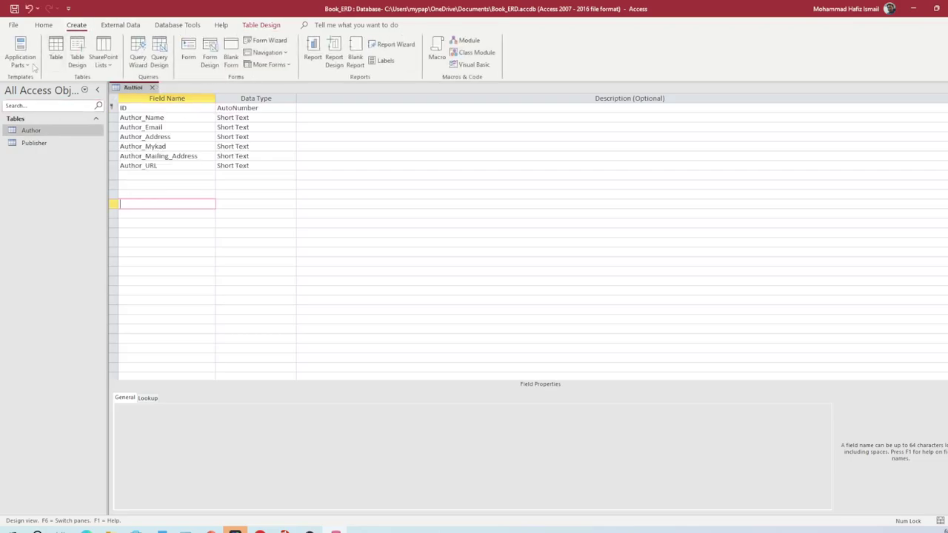
{"action": "left_click", "coordinate": [56, 52]}
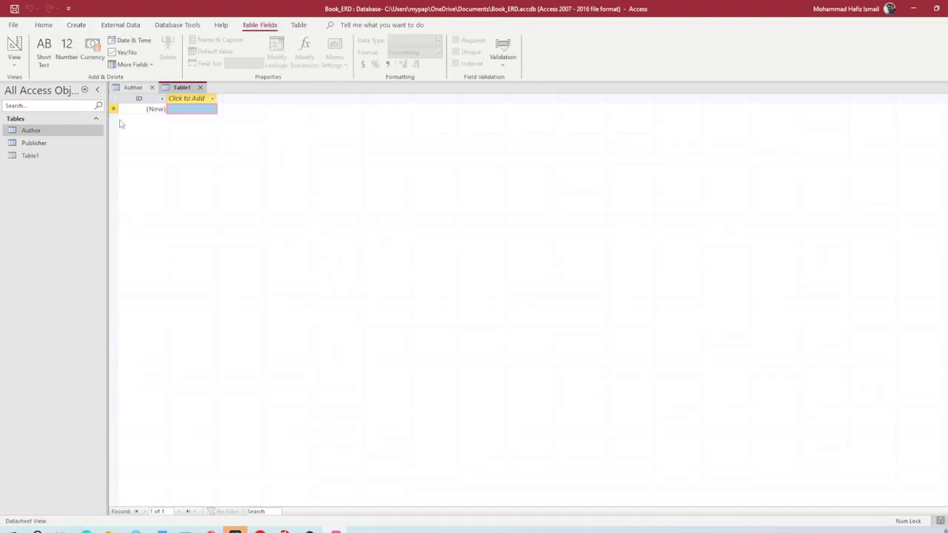
{"action": "left_click", "coordinate": [30, 155]}
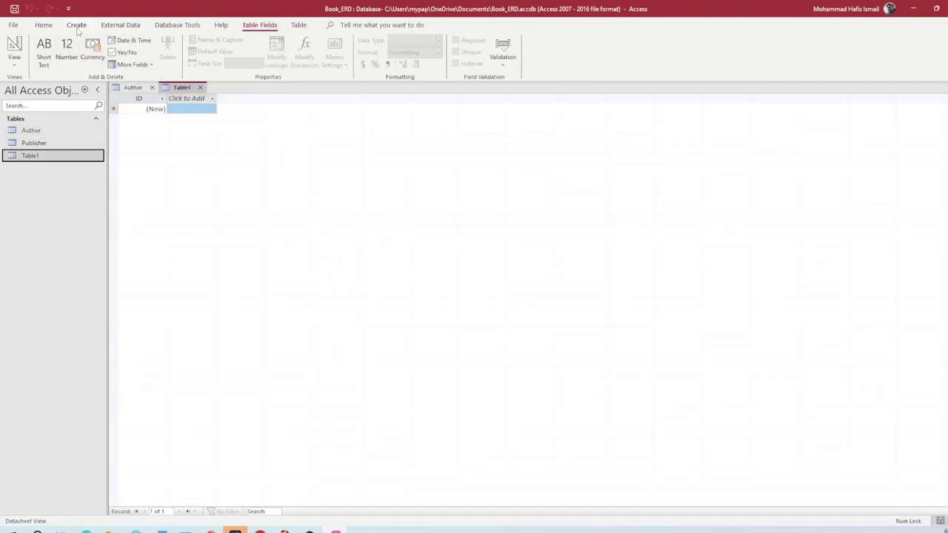
{"action": "left_click", "coordinate": [44, 25]}
{"action": "left_click", "coordinate": [15, 46]}
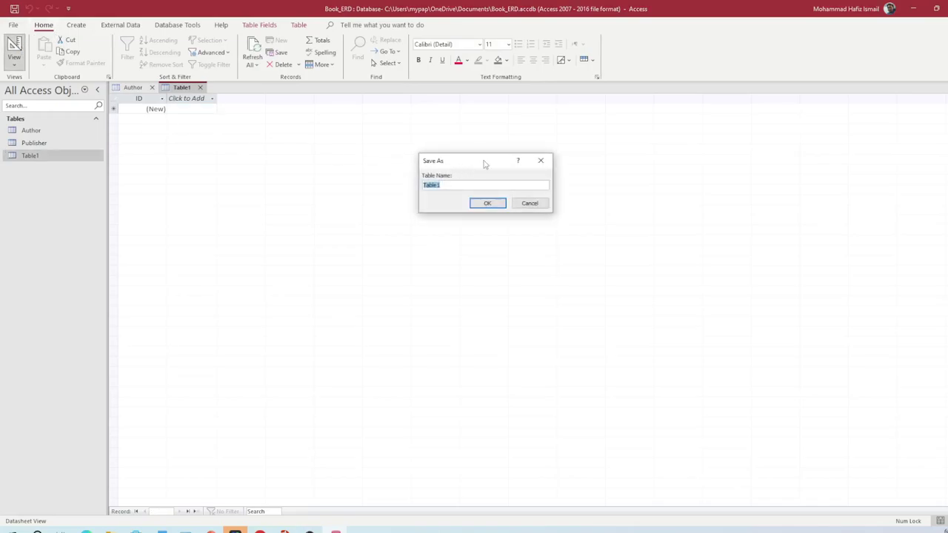
{"action": "type", "text": "Book"}
{"action": "key", "text": "Return"}
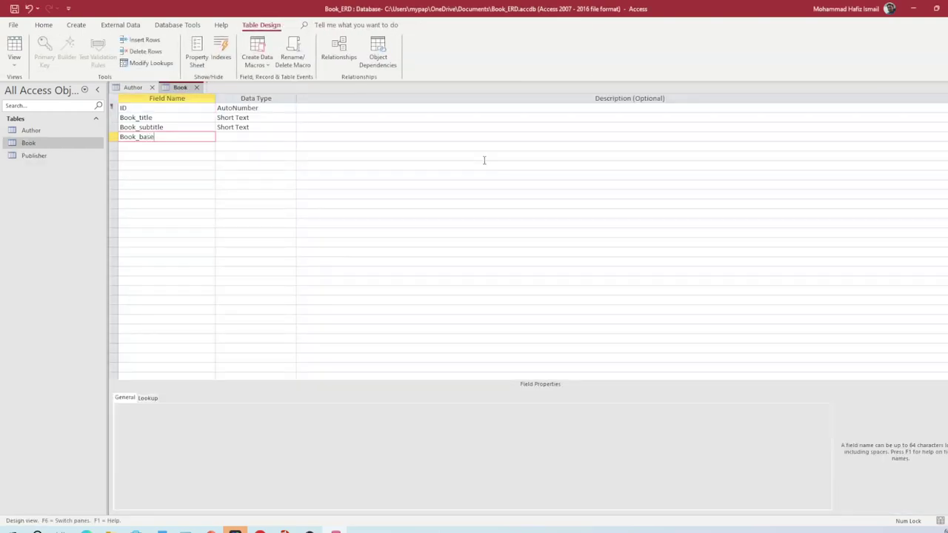
Complete the price field's name as Book_baseprice and set its data type to Currency
{"action": "type", "text": "ice"}
{"action": "key", "text": "Tab"}
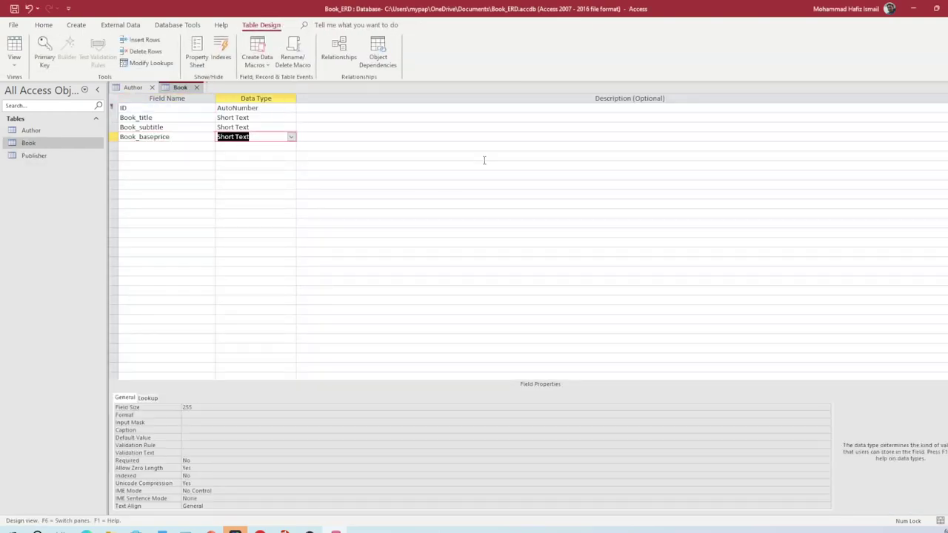
{"action": "left_click", "coordinate": [291, 137]}
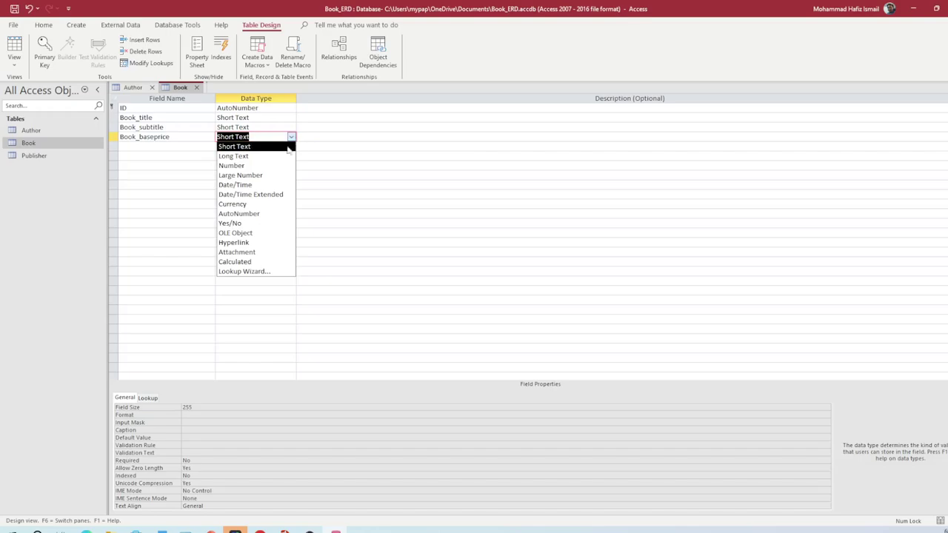
{"action": "left_click", "coordinate": [252, 198]}
Add a Book_ISBN field below Book_baseprice, keeping its data type as Short Text
{"action": "left_click", "coordinate": [184, 147]}
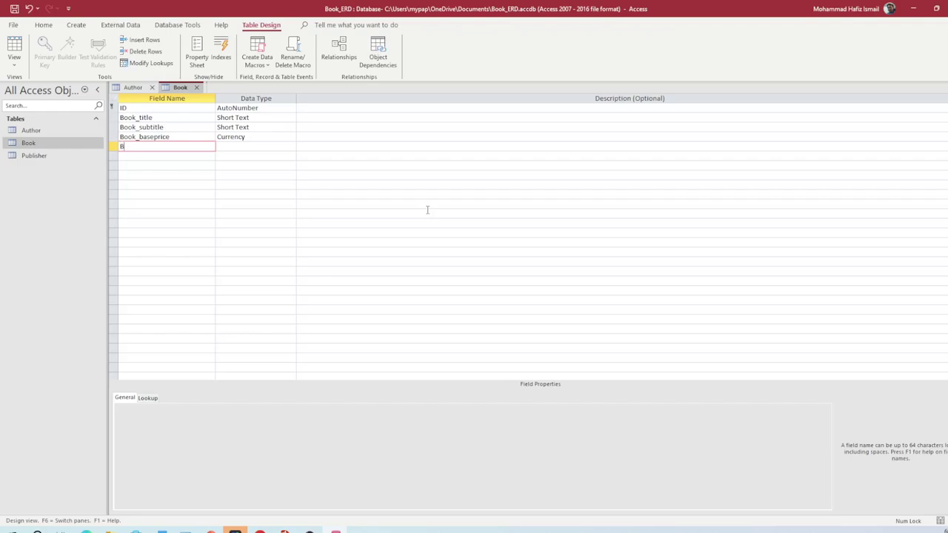
{"action": "type", "text": "ISBN"}
{"action": "key", "text": "Tab"}
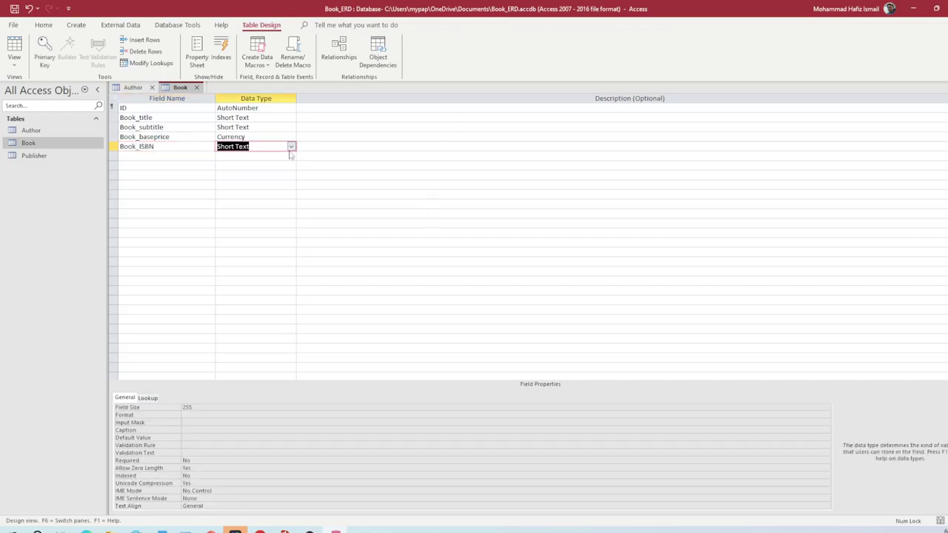
{"action": "left_click", "coordinate": [292, 146]}
{"action": "left_click", "coordinate": [286, 152]}
{"action": "left_click", "coordinate": [292, 146]}
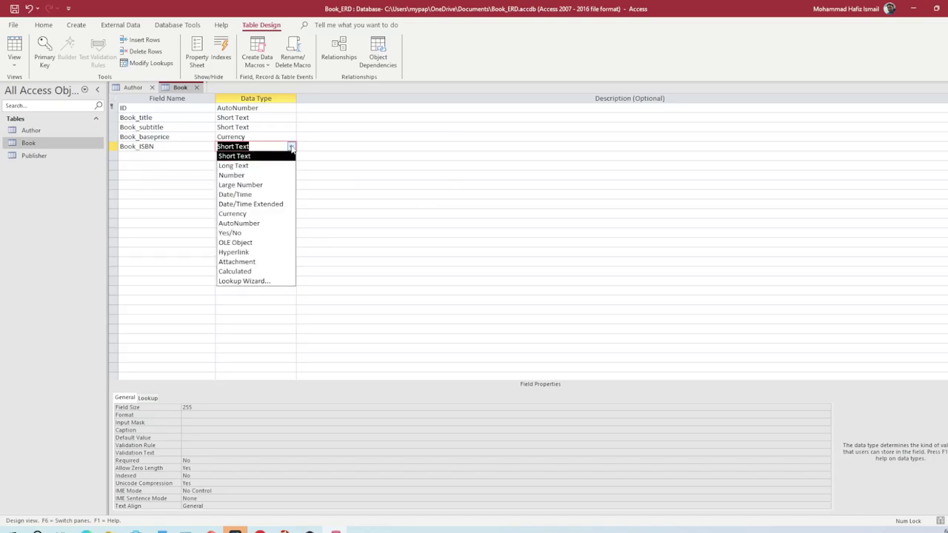
{"action": "left_click", "coordinate": [179, 156]}
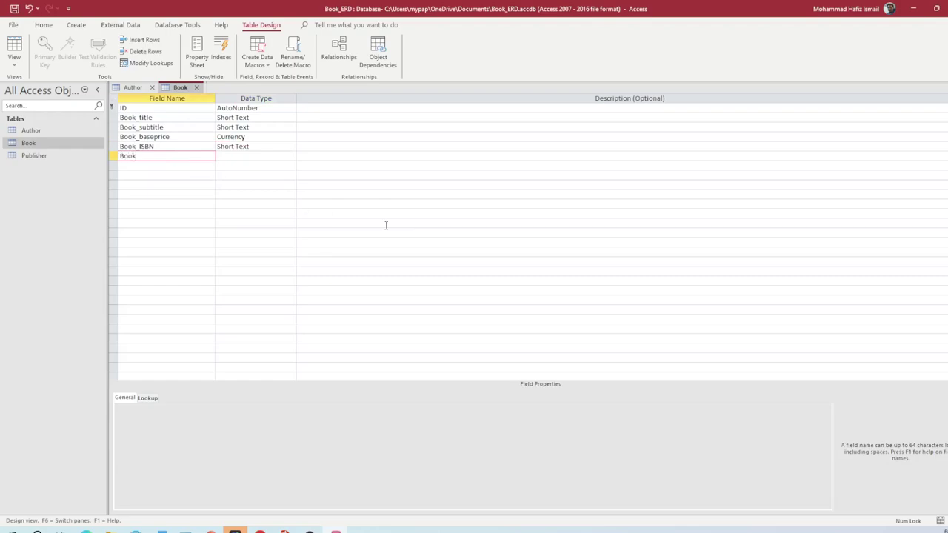
Add a Publisher_ID field below Book_ISBN in the Book table and set its data type to Number
{"action": "key", "text": "BackSpace"}
{"action": "key", "text": "BackSpace"}
{"action": "type", "text": "Publisher_ID"}
{"action": "left_click", "coordinate": [287, 156]}
{"action": "left_click", "coordinate": [291, 156]}
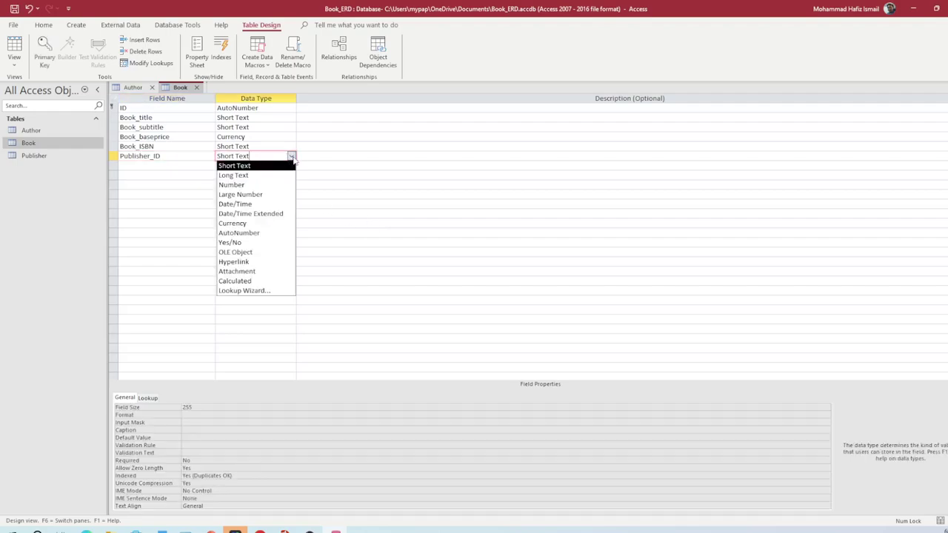
{"action": "left_click", "coordinate": [243, 184]}
Add an Author_ID field below Publisher_ID in the Book table and set its data type to Number
{"action": "left_click", "coordinate": [181, 165]}
{"action": "type", "text": "Author_I"}
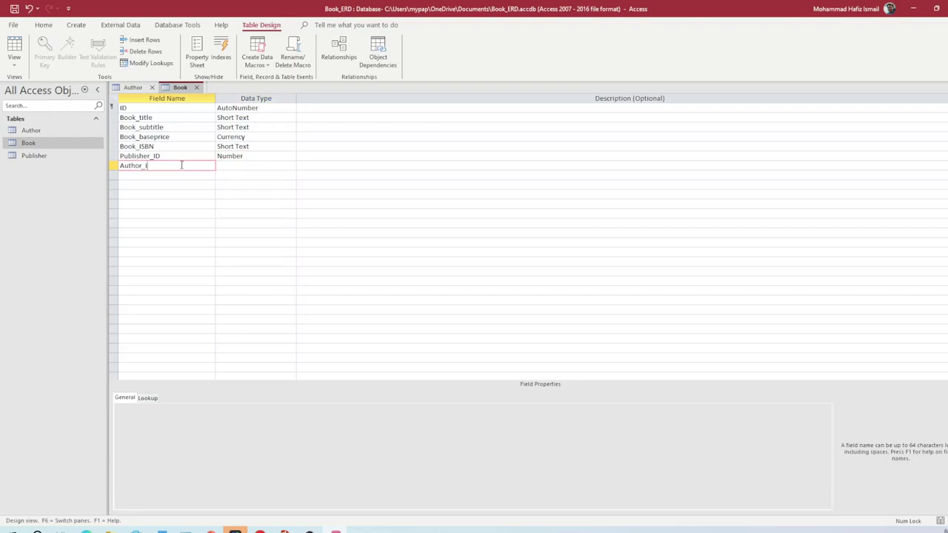
{"action": "left_click", "coordinate": [288, 165]}
{"action": "left_click", "coordinate": [291, 166]}
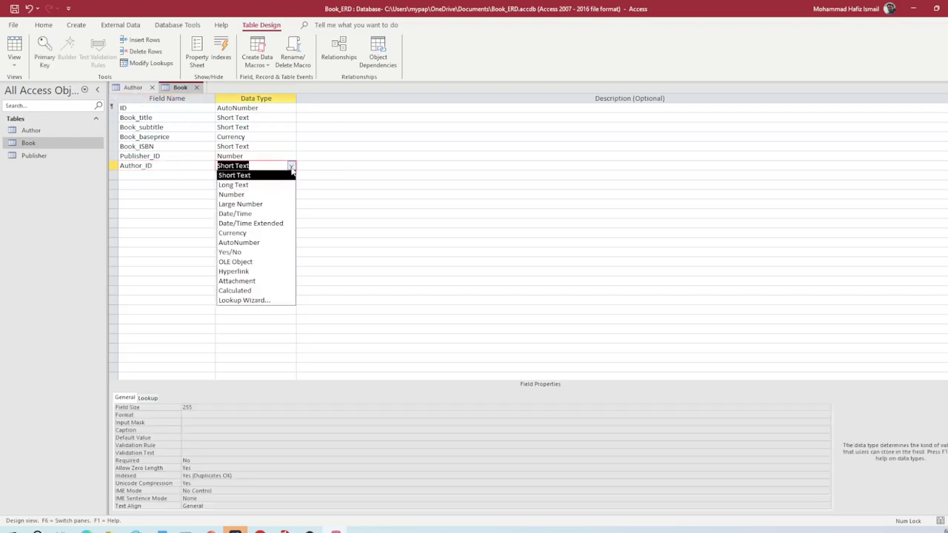
{"action": "left_click", "coordinate": [275, 195]}
{"action": "left_click", "coordinate": [184, 175]}
{"action": "left_click", "coordinate": [338, 205]}
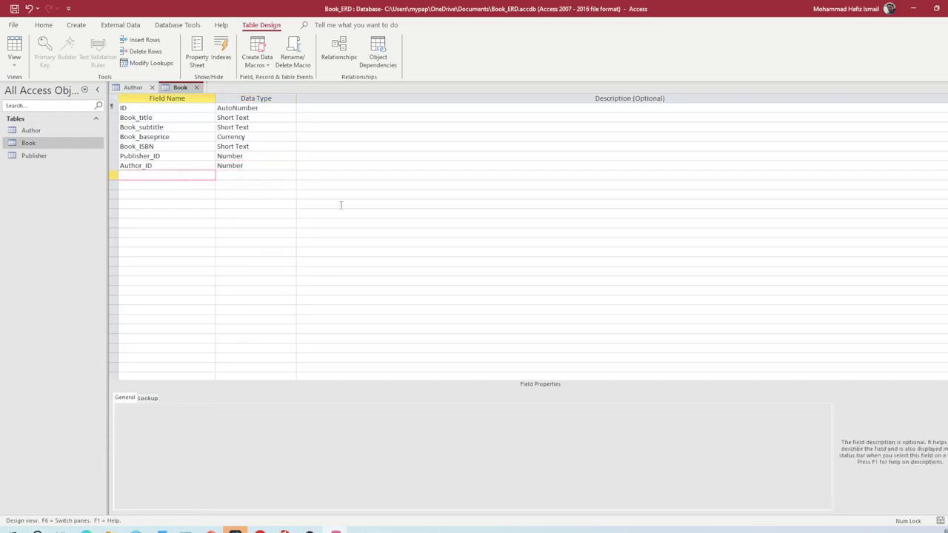
{"action": "left_click", "coordinate": [213, 176]}
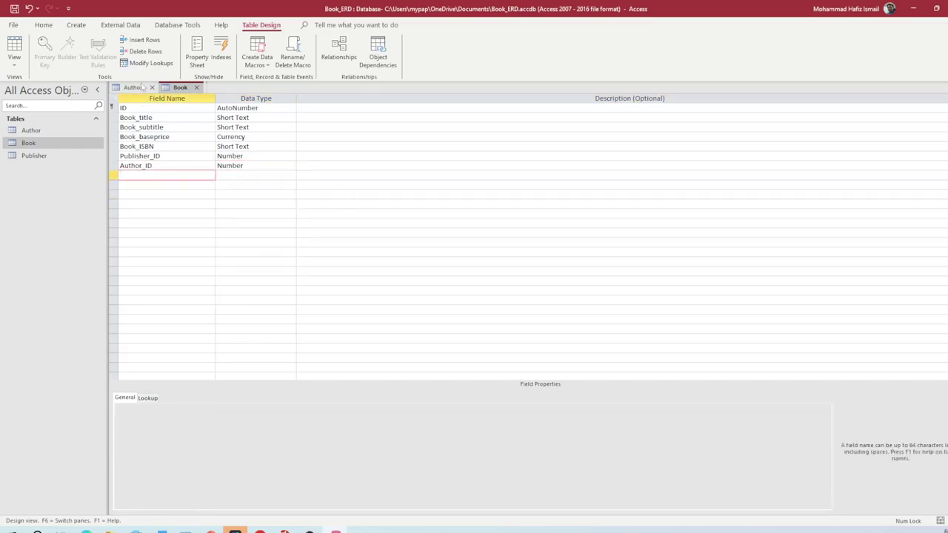
Close the Book table, saving its design changes, and close the Author table as well
{"action": "left_click", "coordinate": [197, 87]}
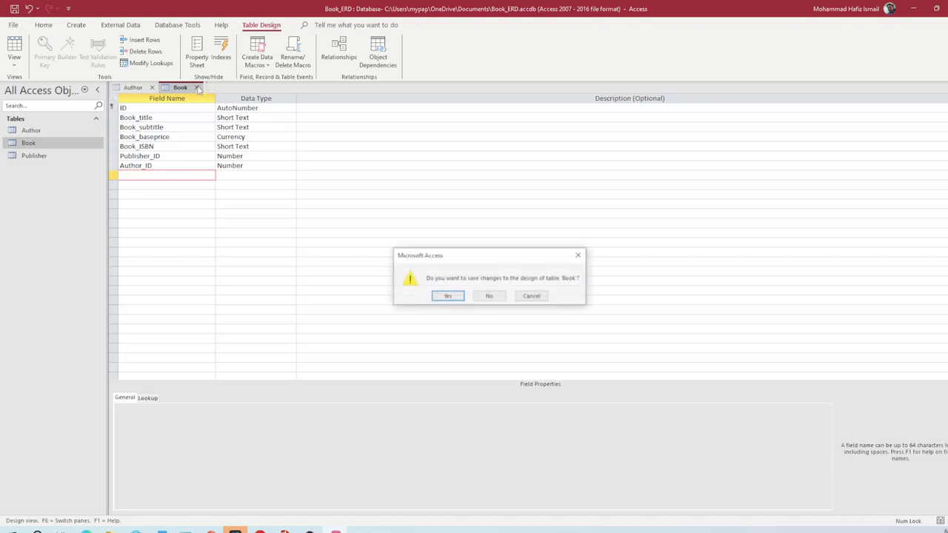
{"action": "key", "text": "Return"}
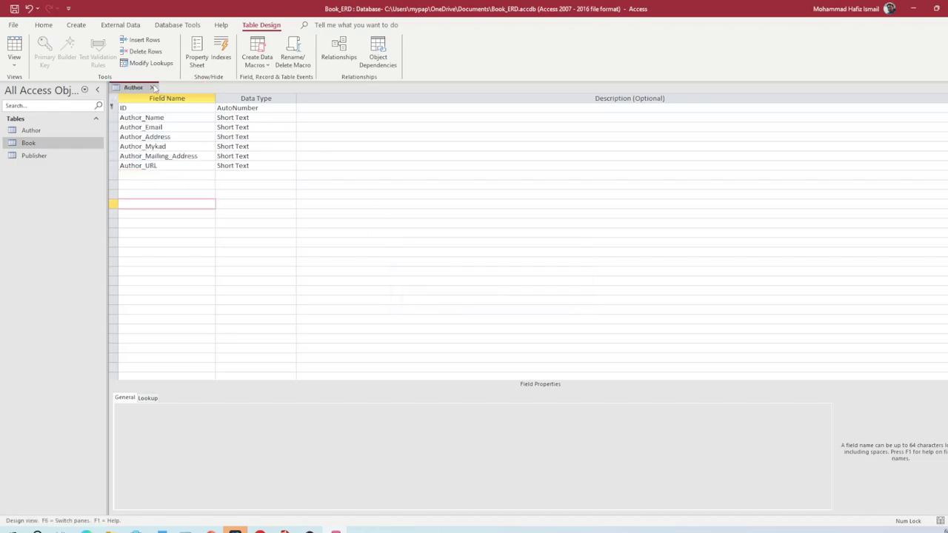
{"action": "left_click", "coordinate": [153, 87]}
{"action": "key", "text": "Return"}
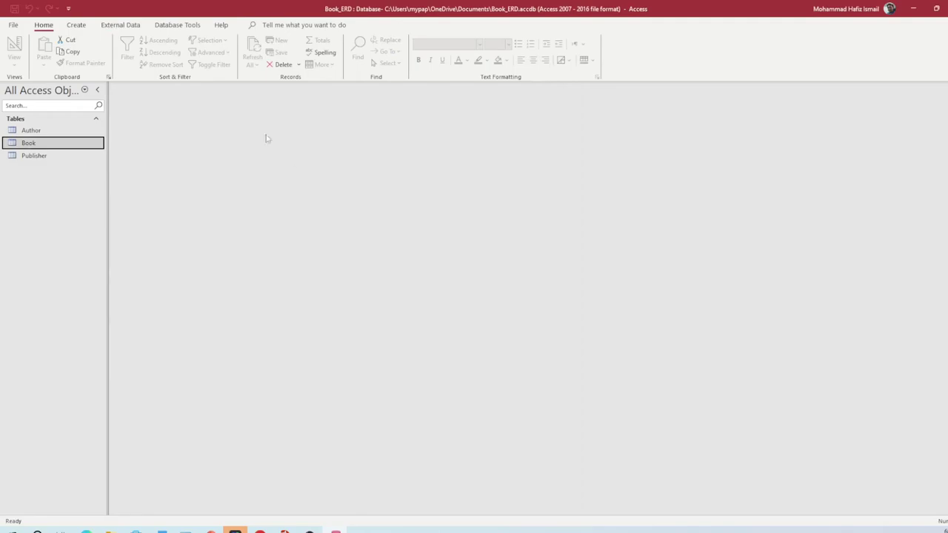
Open the database's relationships diagram and place the Author, Book and Publisher tables in it, spaced apart
{"action": "left_click", "coordinate": [78, 25]}
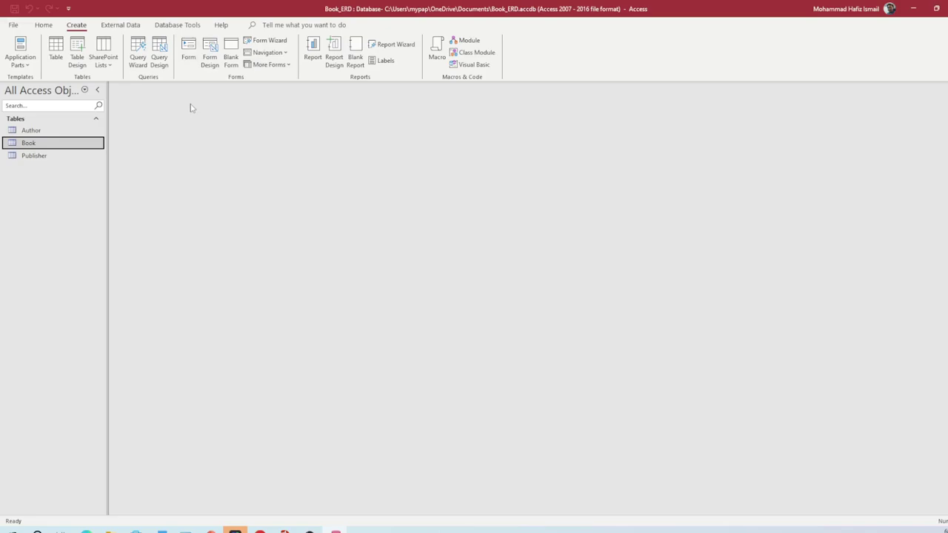
{"action": "left_click", "coordinate": [160, 27]}
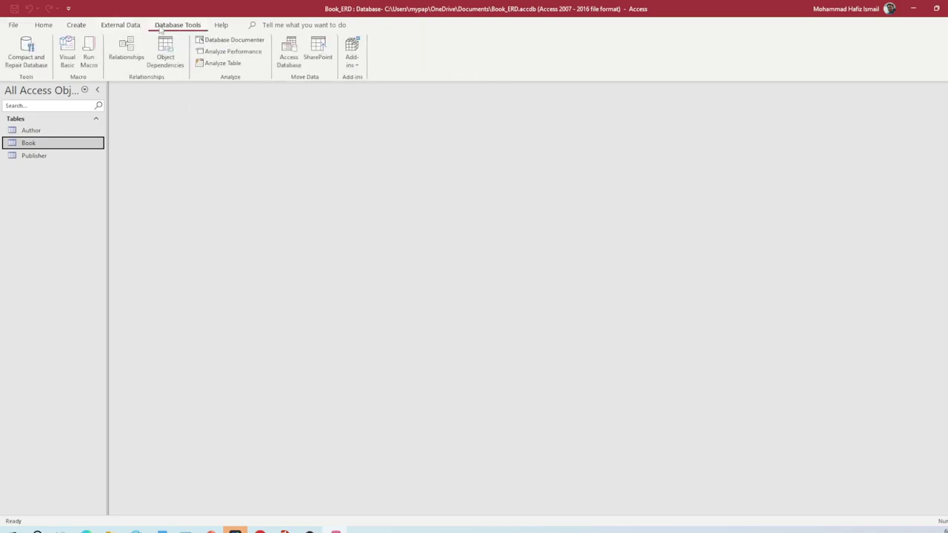
{"action": "left_click", "coordinate": [126, 51]}
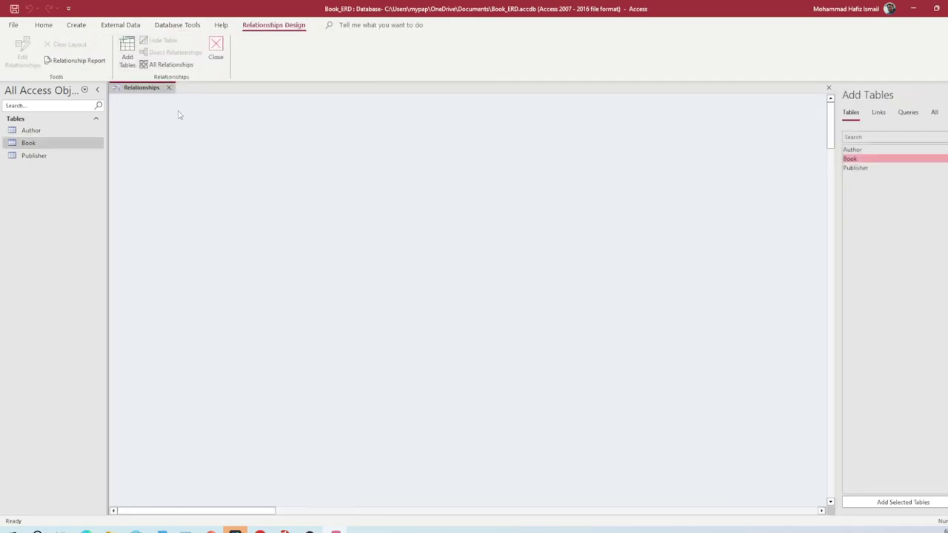
{"action": "left_click_drag", "start_coordinate": [31, 131], "coordinate": [186, 139]}
{"action": "left_click_drag", "start_coordinate": [37, 144], "coordinate": [278, 159]}
{"action": "left_click_drag", "start_coordinate": [52, 158], "coordinate": [248, 311]}
{"action": "left_click", "coordinate": [302, 156]}
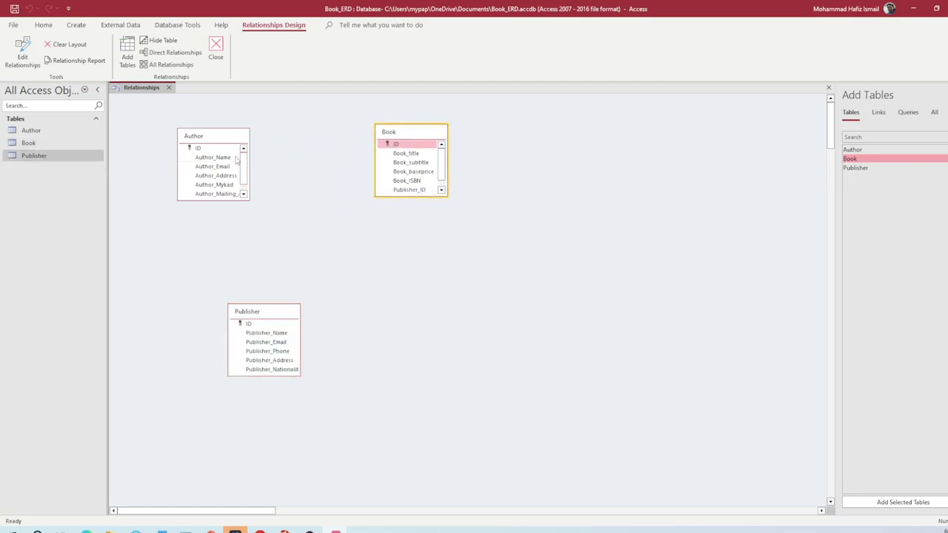
Enlarge the Book table box and relate Author's ID to Book's Author_ID, enforcing referential integrity with cascading updates
{"action": "left_click", "coordinate": [197, 149]}
{"action": "left_click_drag", "start_coordinate": [448, 197], "coordinate": [526, 233]}
{"action": "left_click_drag", "start_coordinate": [200, 148], "coordinate": [404, 204]}
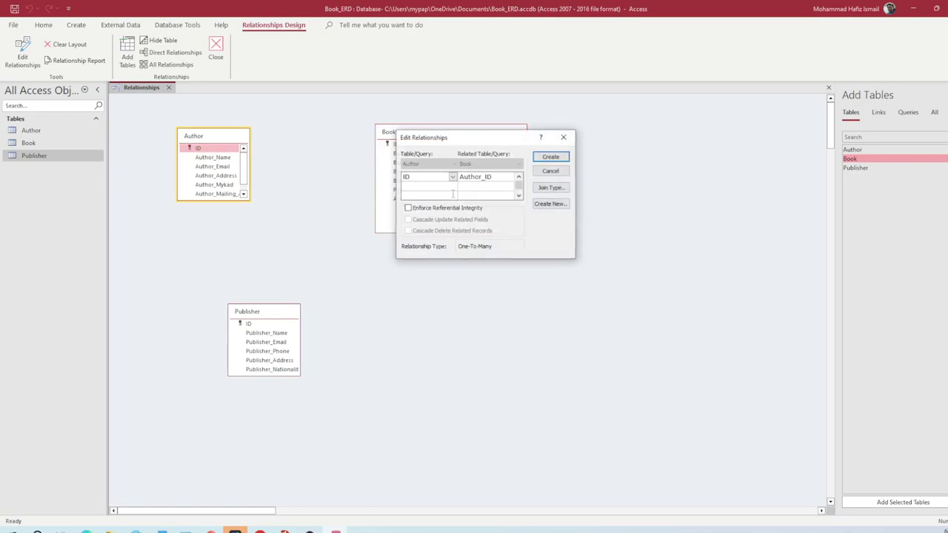
{"action": "left_click", "coordinate": [424, 209]}
{"action": "left_click", "coordinate": [426, 220]}
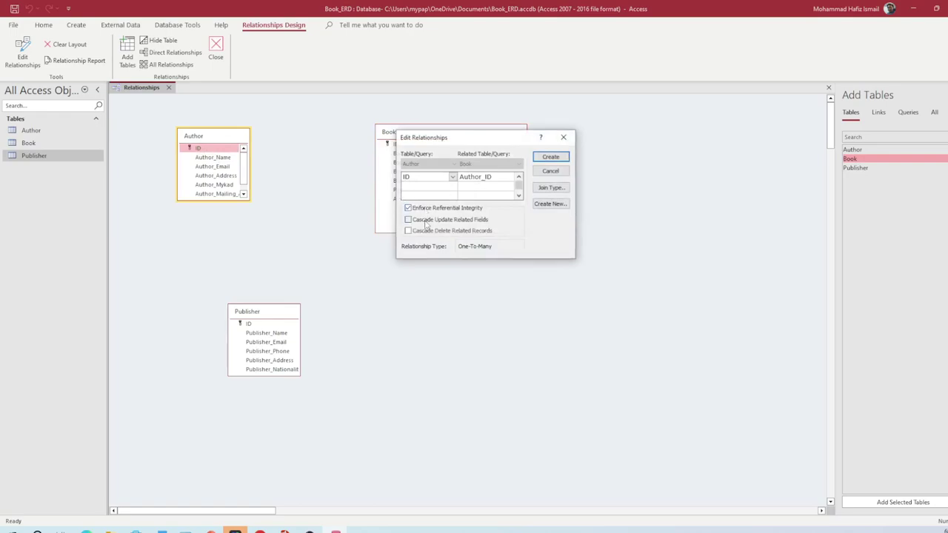
{"action": "left_click", "coordinate": [545, 159]}
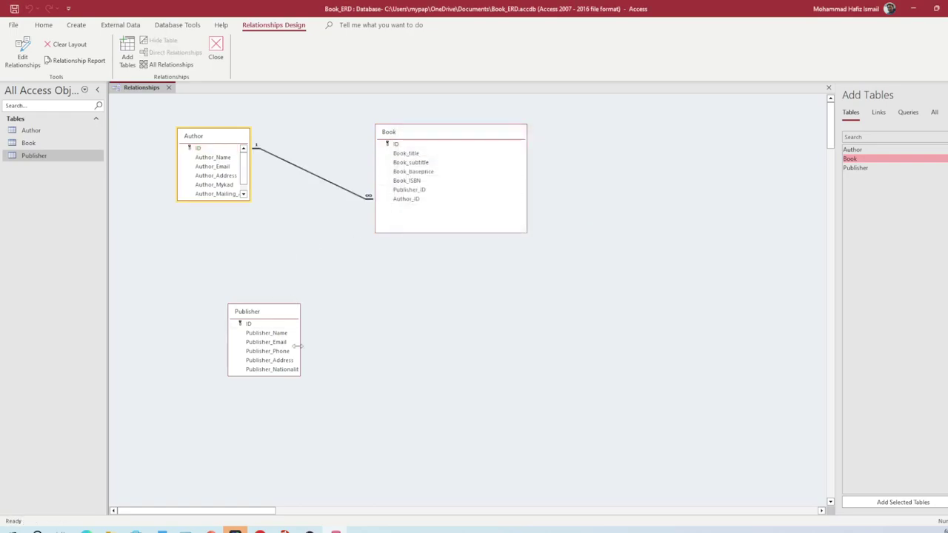
Relate Publisher's ID to Book's Publisher_ID, enforcing referential integrity with cascading updates
{"action": "left_click_drag", "start_coordinate": [248, 323], "coordinate": [401, 192]}
{"action": "left_click", "coordinate": [459, 210]}
{"action": "left_click", "coordinate": [457, 220]}
{"action": "left_click", "coordinate": [550, 157]}
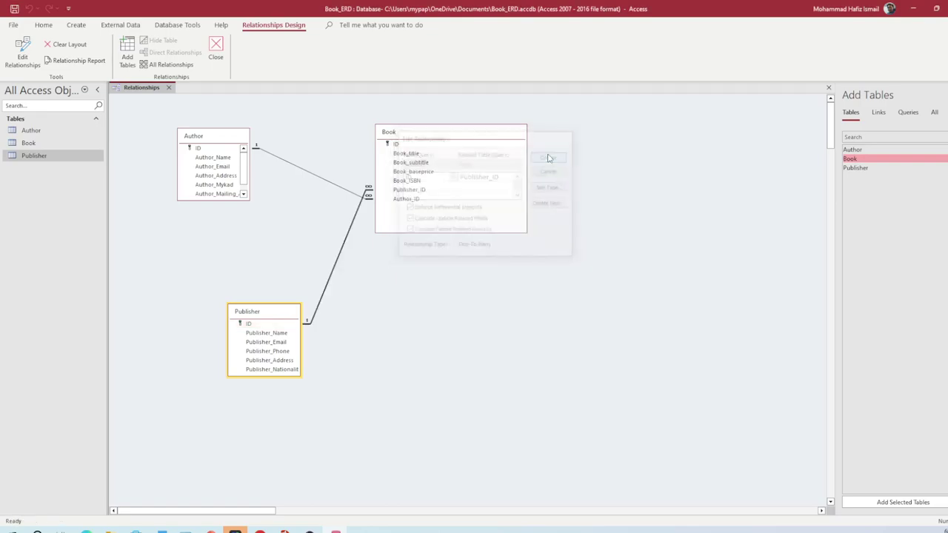
Rearrange the diagram with Publisher above Author and Book to their right, widening Publisher to fit its field names
{"action": "left_click_drag", "start_coordinate": [266, 314], "coordinate": [323, 93]}
{"action": "left_click_drag", "start_coordinate": [208, 138], "coordinate": [197, 258]}
{"action": "left_click_drag", "start_coordinate": [415, 133], "coordinate": [473, 190]}
{"action": "left_click_drag", "start_coordinate": [284, 122], "coordinate": [262, 123]}
{"action": "left_click_drag", "start_coordinate": [342, 97], "coordinate": [243, 147]}
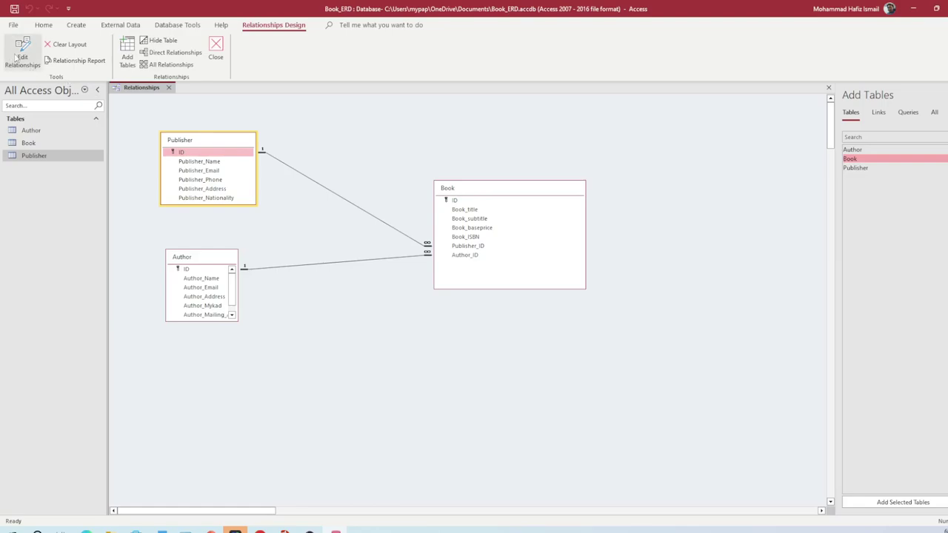
Generate a relationship report, then close it and save it as Relationships for Book_ERD
{"action": "left_click", "coordinate": [78, 61]}
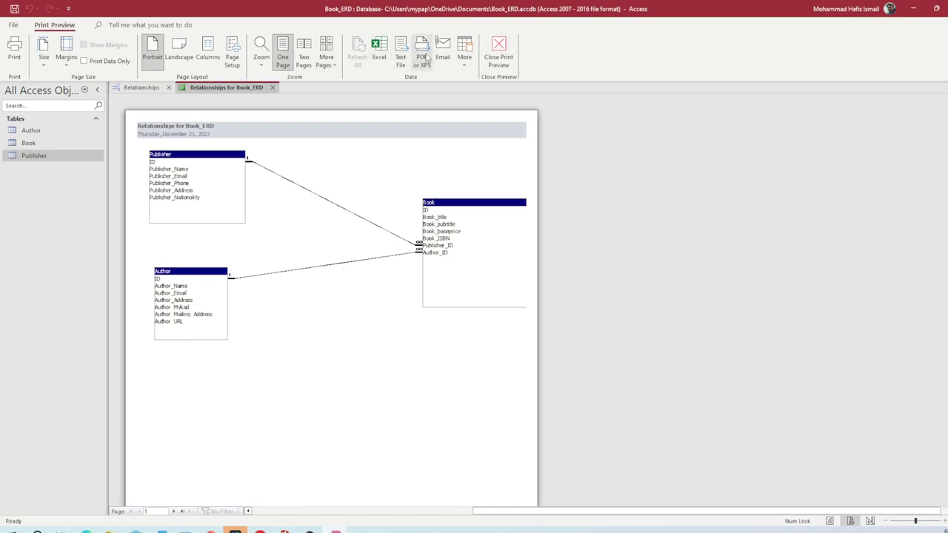
{"action": "left_click", "coordinate": [274, 87]}
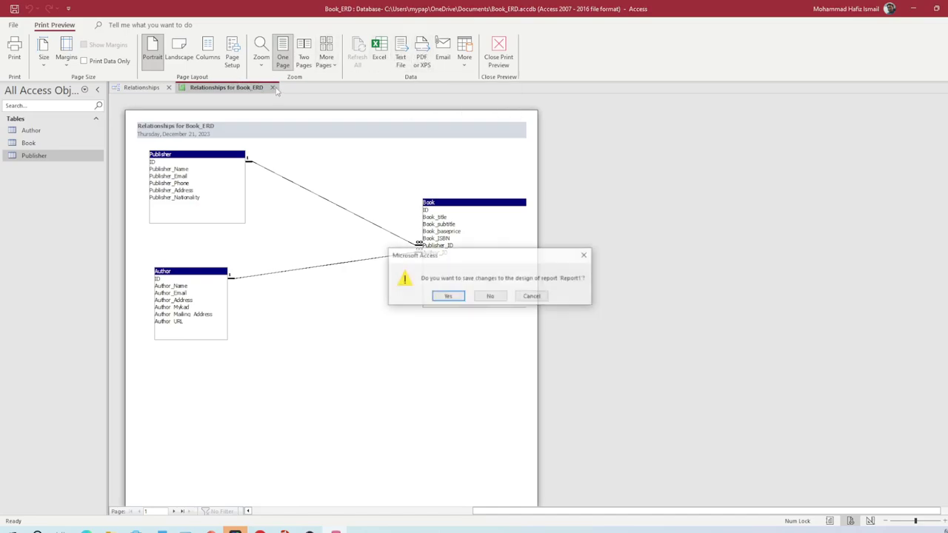
{"action": "left_click", "coordinate": [448, 295]}
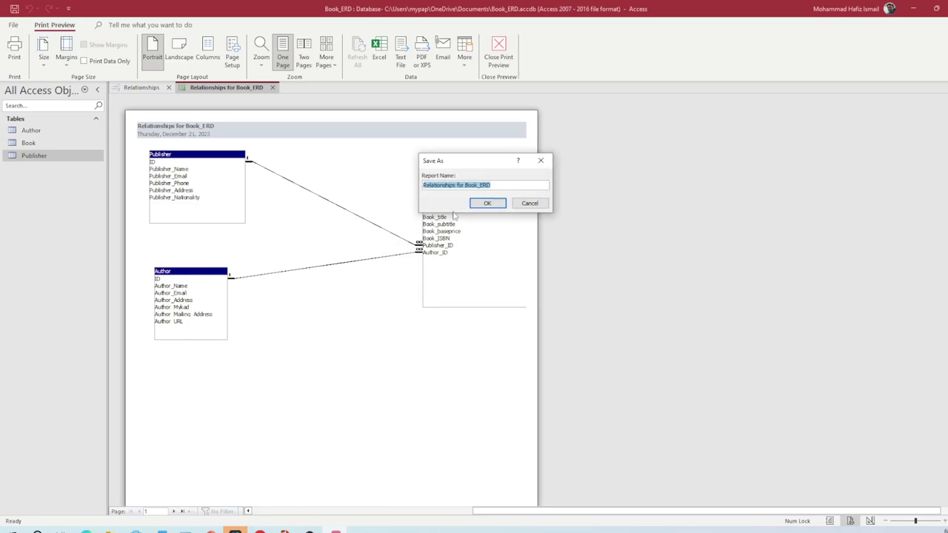
{"action": "left_click", "coordinate": [487, 203]}
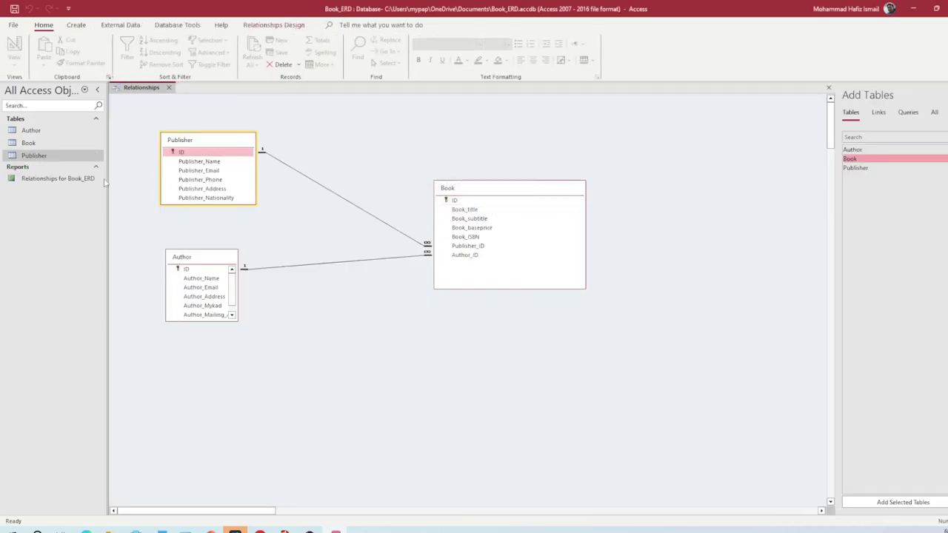
Move the Book table nearer to the other two tables and shift Publisher slightly left in the relationships diagram
{"action": "left_click_drag", "start_coordinate": [467, 193], "coordinate": [383, 171]}
{"action": "mouse_move", "coordinate": [220, 141]}
{"action": "left_mouse_down"}
{"action": "mouse_move", "coordinate": [193, 147]}
{"action": "mouse_move", "coordinate": [204, 146]}
{"action": "left_mouse_up"}
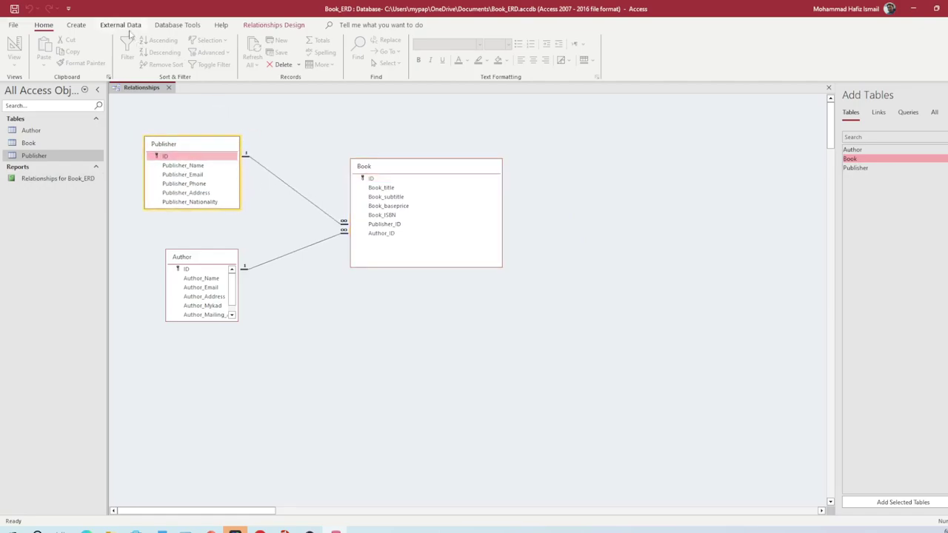
Start a Form Wizard form based on the Author table and include all its fields except ID
{"action": "left_click", "coordinate": [75, 26]}
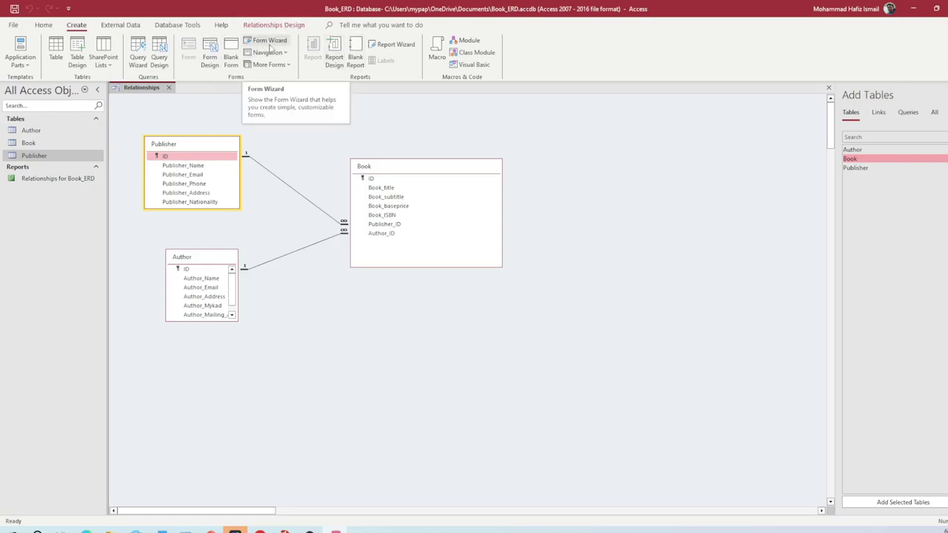
{"action": "left_click", "coordinate": [14, 24]}
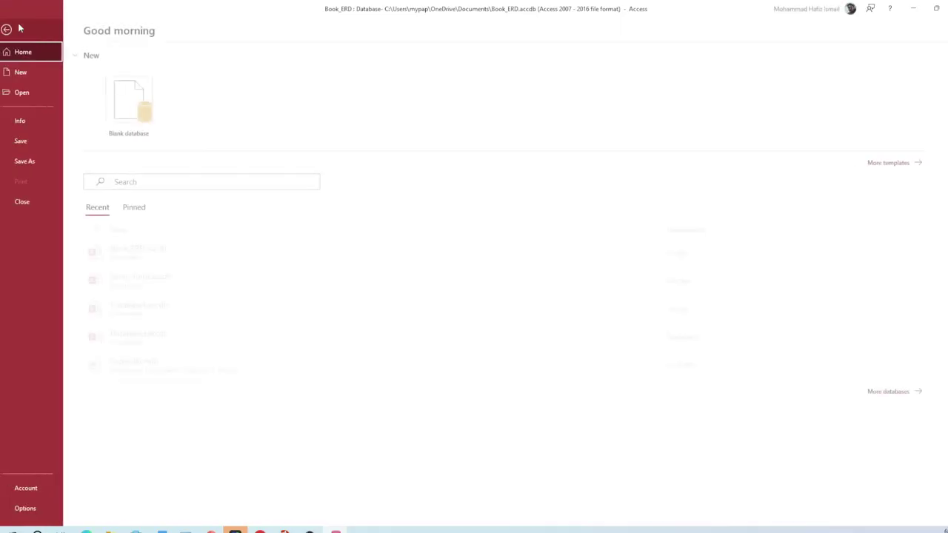
{"action": "left_click", "coordinate": [17, 26]}
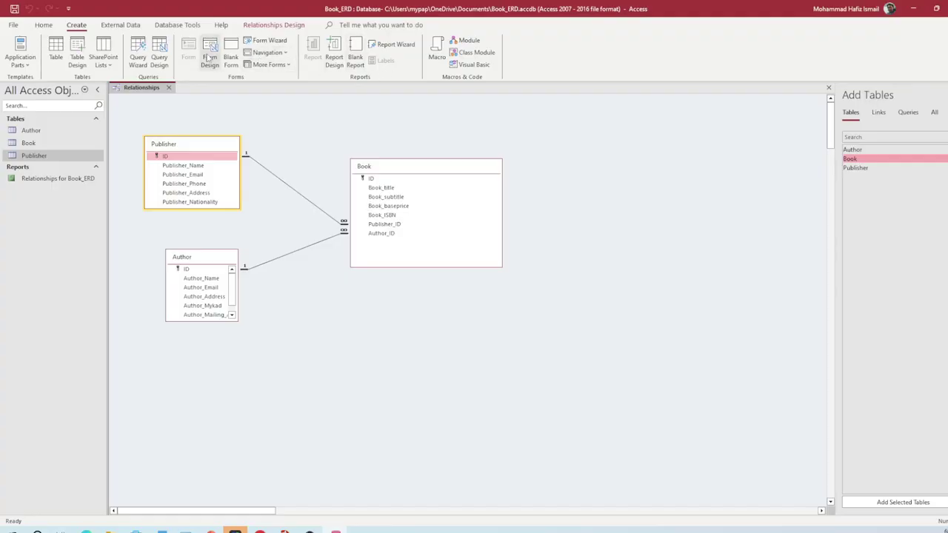
{"action": "left_click", "coordinate": [274, 43]}
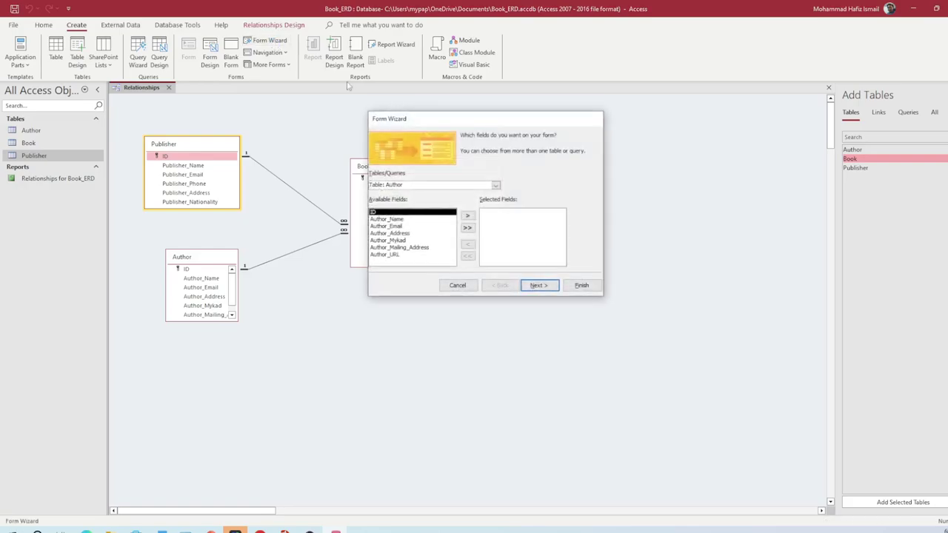
{"action": "left_click", "coordinate": [393, 219]}
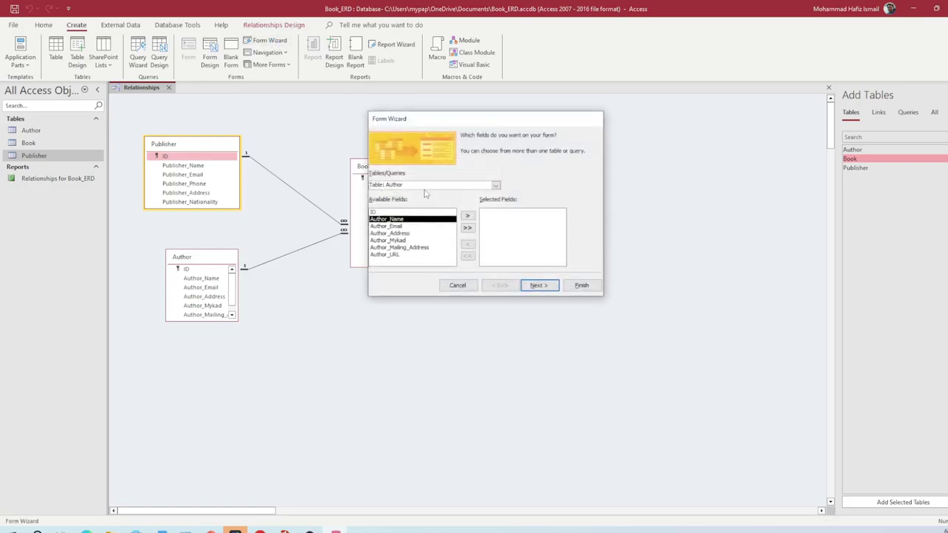
{"action": "left_click", "coordinate": [427, 186]}
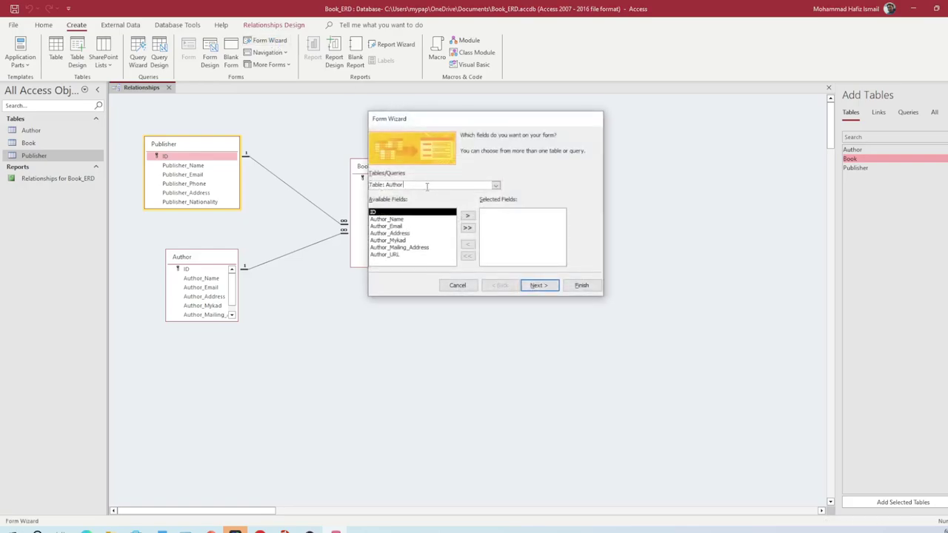
{"action": "left_click", "coordinate": [394, 220]}
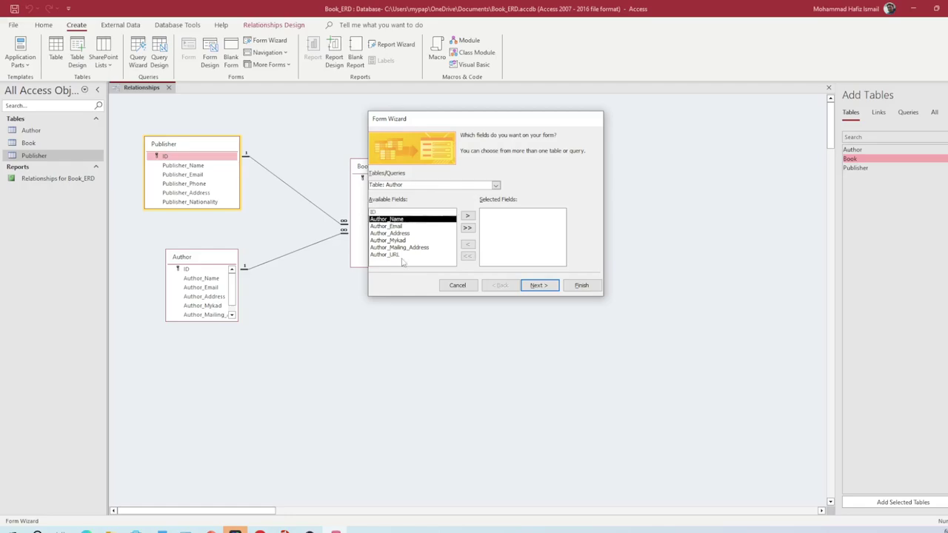
{"action": "left_click", "coordinate": [403, 255]}
{"action": "left_click", "coordinate": [388, 219]}
{"action": "left_click", "coordinate": [467, 227]}
{"action": "left_click", "coordinate": [485, 213]}
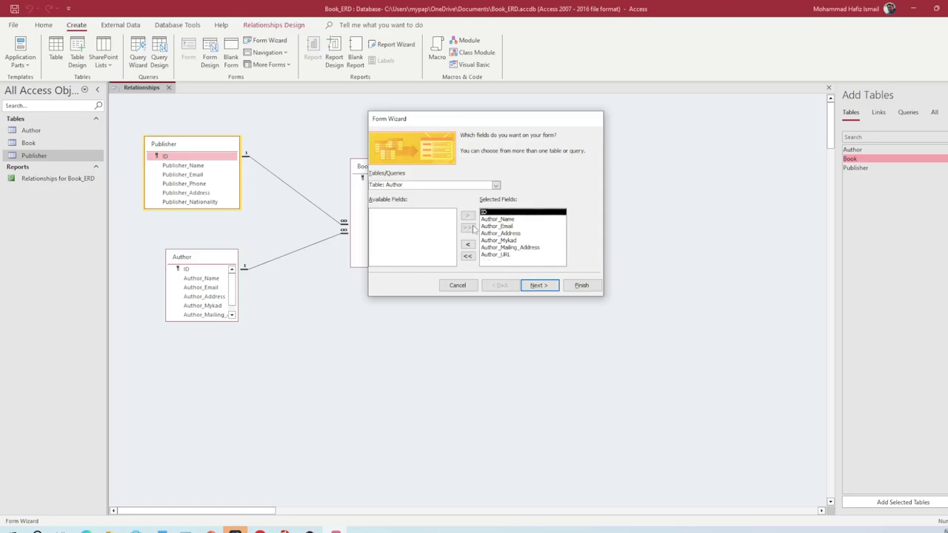
{"action": "left_click", "coordinate": [468, 245]}
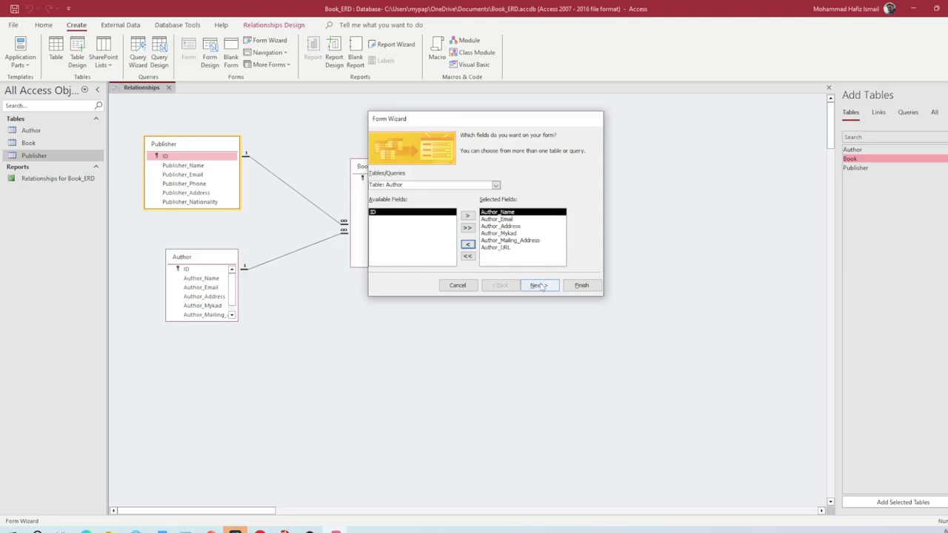
Preview the Tabular, Datasheet and Justified layouts for the author form and choose Columnar
{"action": "left_click", "coordinate": [539, 285]}
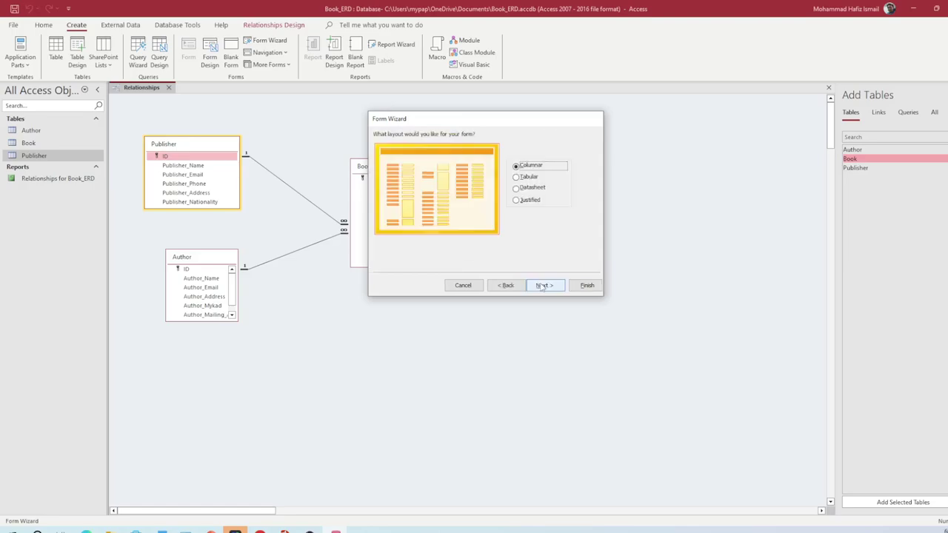
{"action": "left_click", "coordinate": [529, 178]}
{"action": "left_click", "coordinate": [525, 190]}
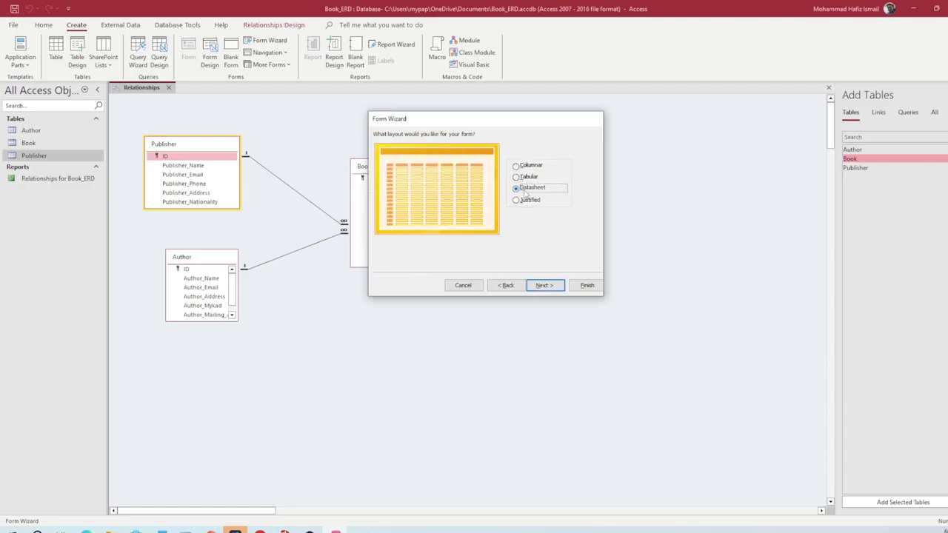
{"action": "left_click", "coordinate": [527, 201]}
{"action": "left_click", "coordinate": [531, 167]}
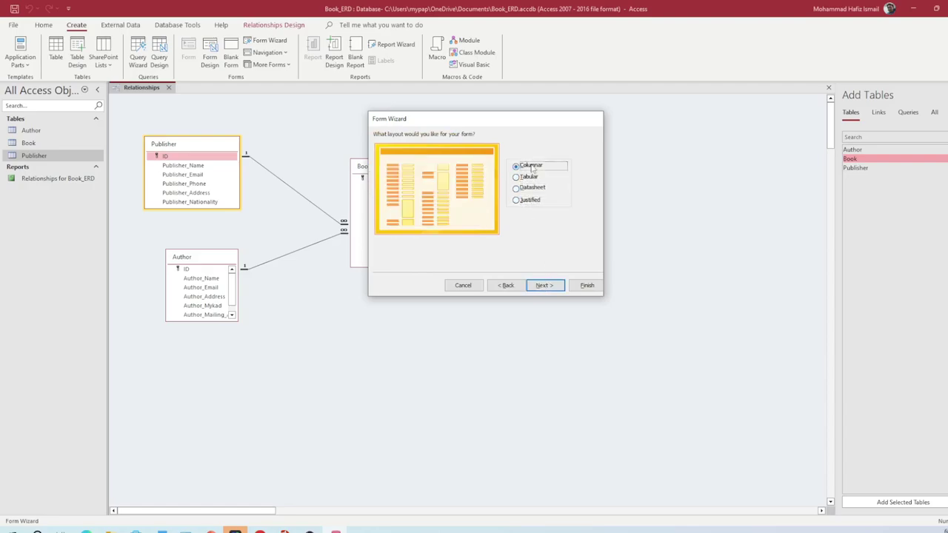
Title the form Author Entry and finish it, opening it to view or enter information
{"action": "left_click", "coordinate": [541, 286]}
{"action": "left_click", "coordinate": [506, 149]}
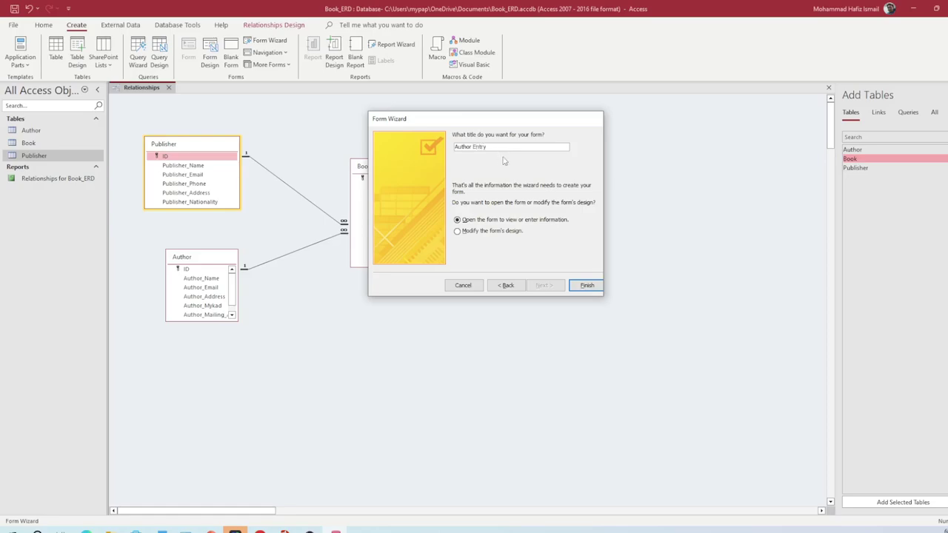
{"action": "left_click", "coordinate": [598, 285]}
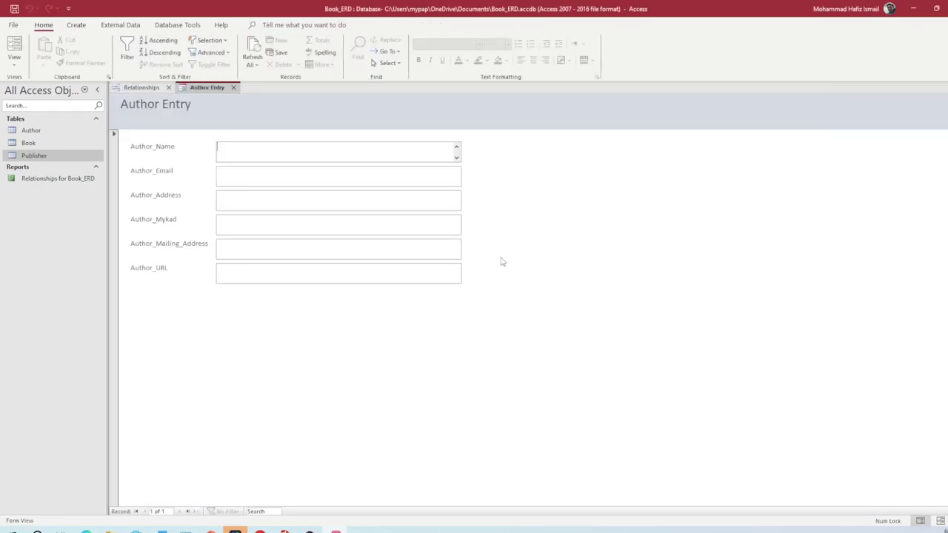